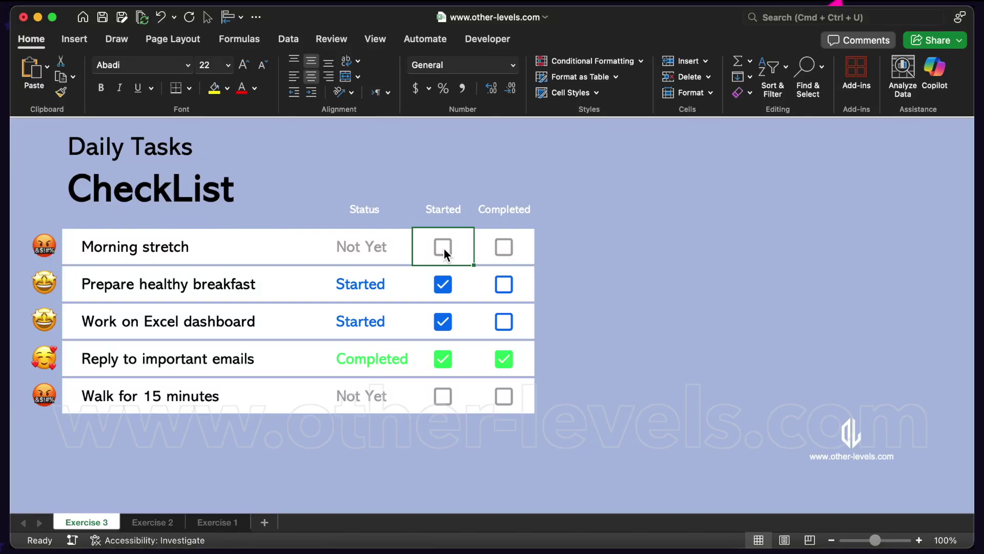
- On Exercise 3, mark Morning stretch started and completed, complete breakfast and dashboard, and clear emails
click(443, 247)
click(504, 251)
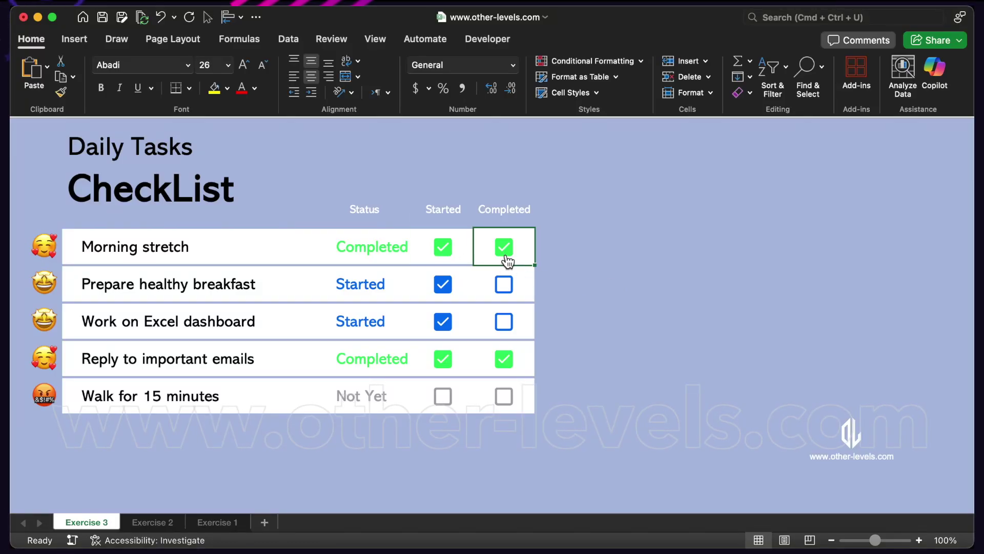
click(507, 287)
click(504, 322)
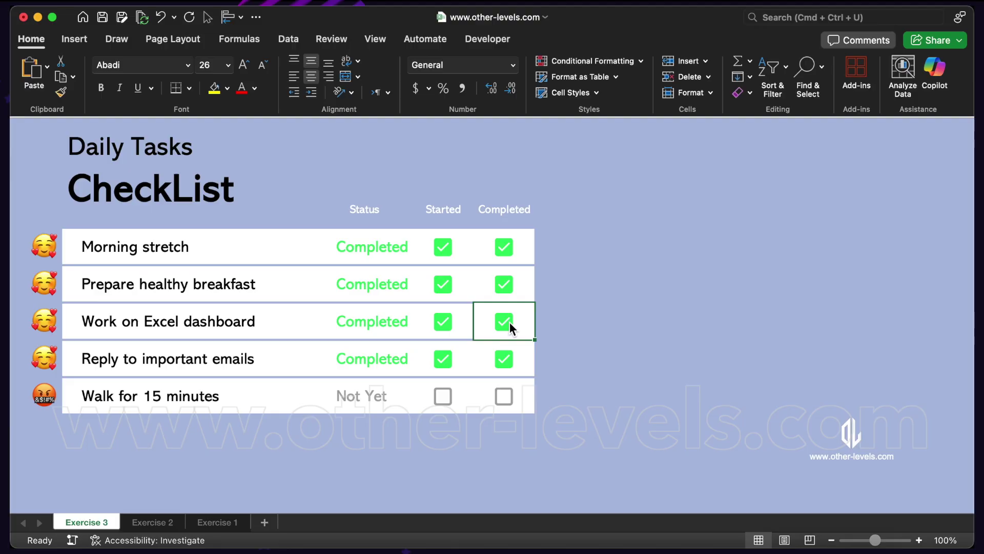
click(509, 361)
click(444, 361)
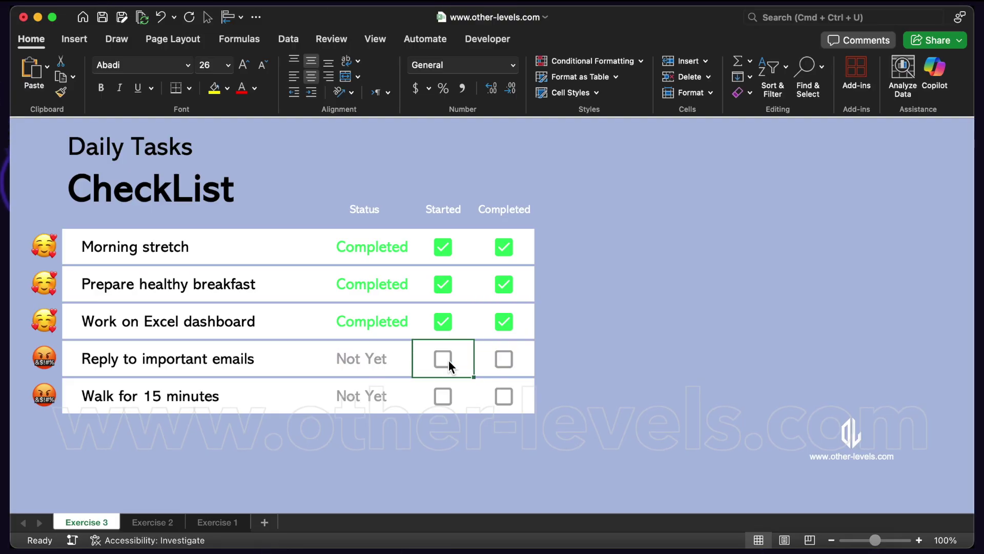
- On Exercise 2, tick Morning stretch and emails; untick breakfast, dashboard and Walk for 15 minutes
click(153, 523)
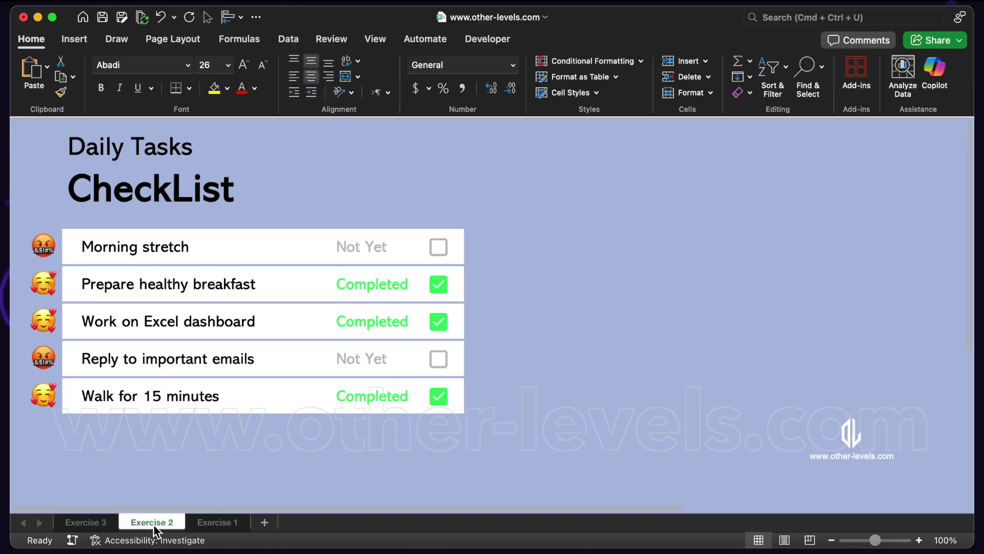
click(439, 248)
click(448, 291)
click(446, 290)
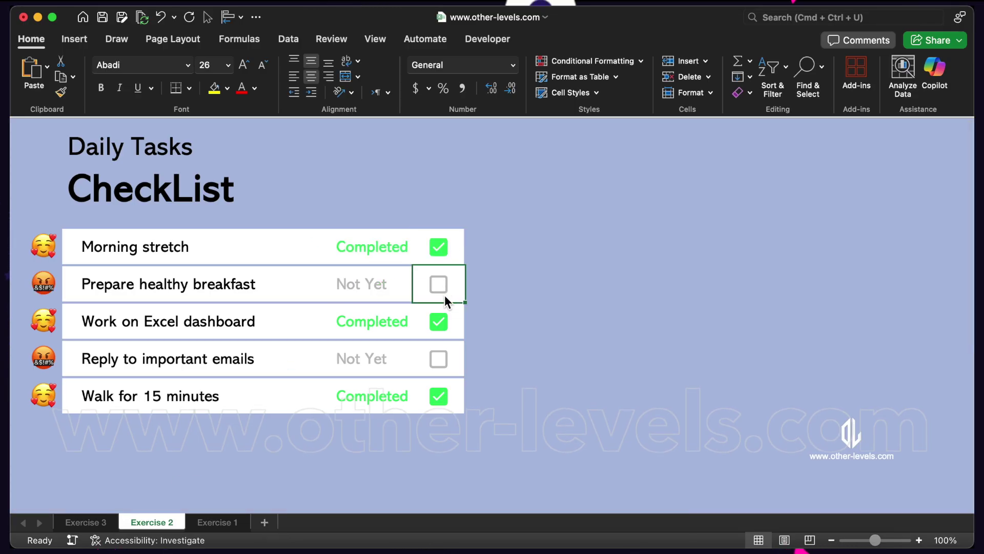
click(446, 328)
click(443, 361)
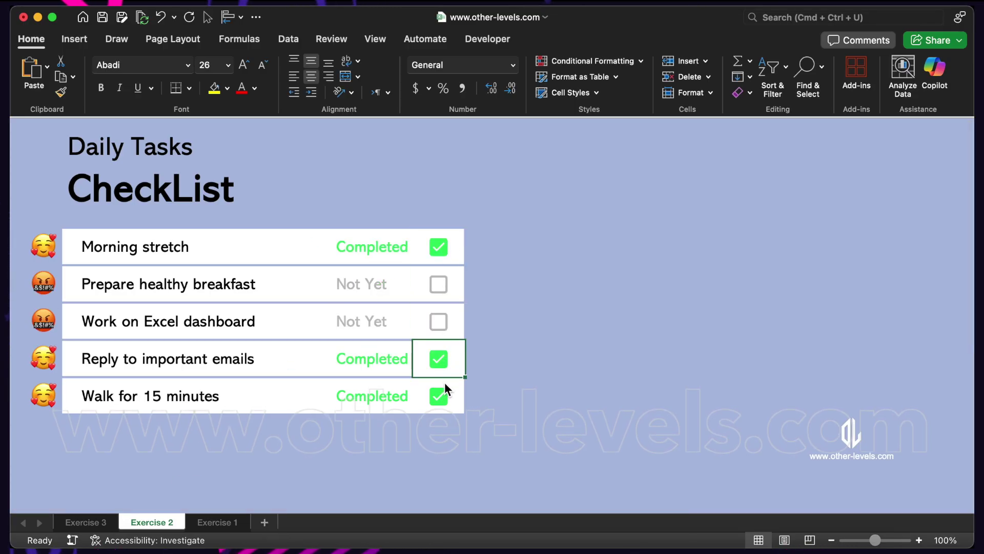
click(446, 397)
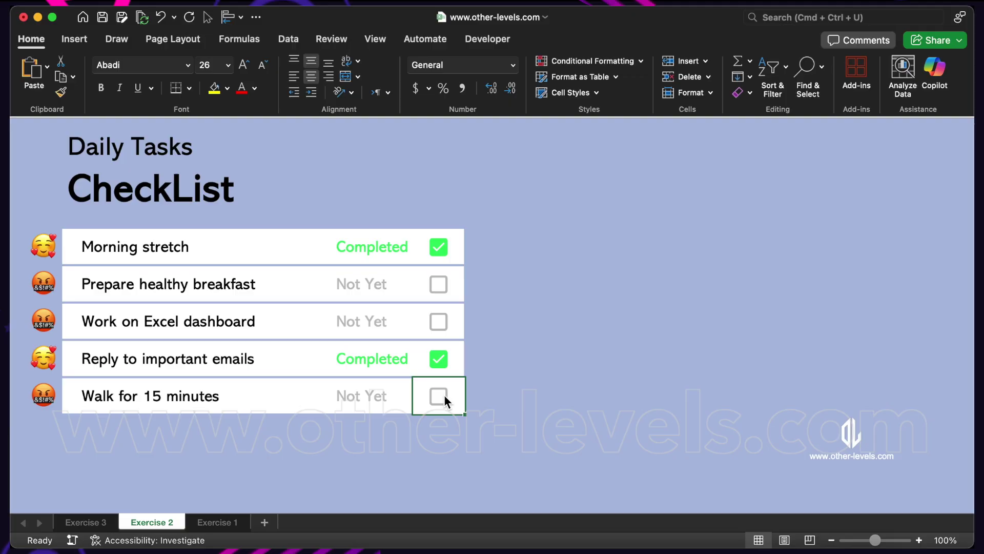
- On Exercise 1, set Morning stretch's status to Not Yet and bring up breakfast's status choices
click(233, 527)
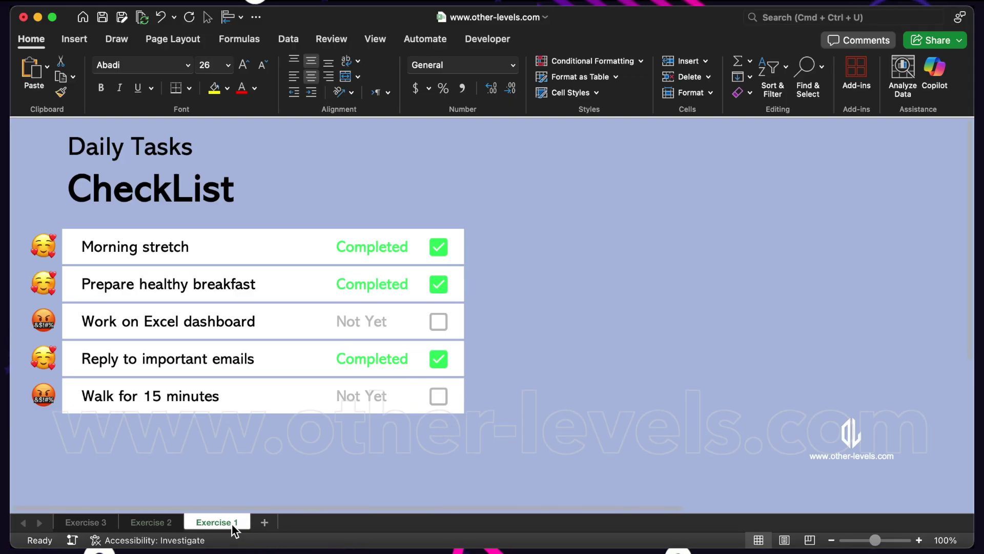
click(408, 251)
click(418, 258)
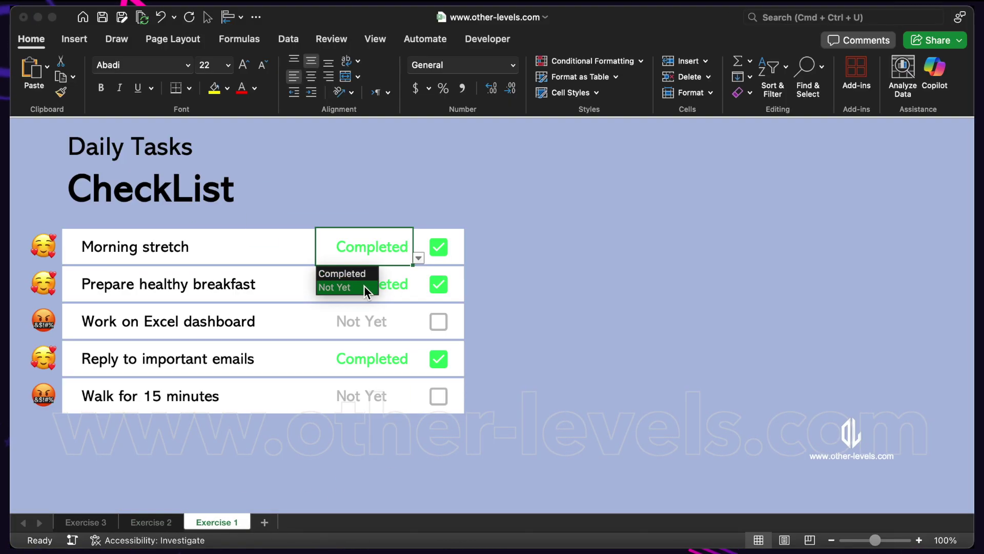
click(359, 286)
click(382, 286)
click(420, 296)
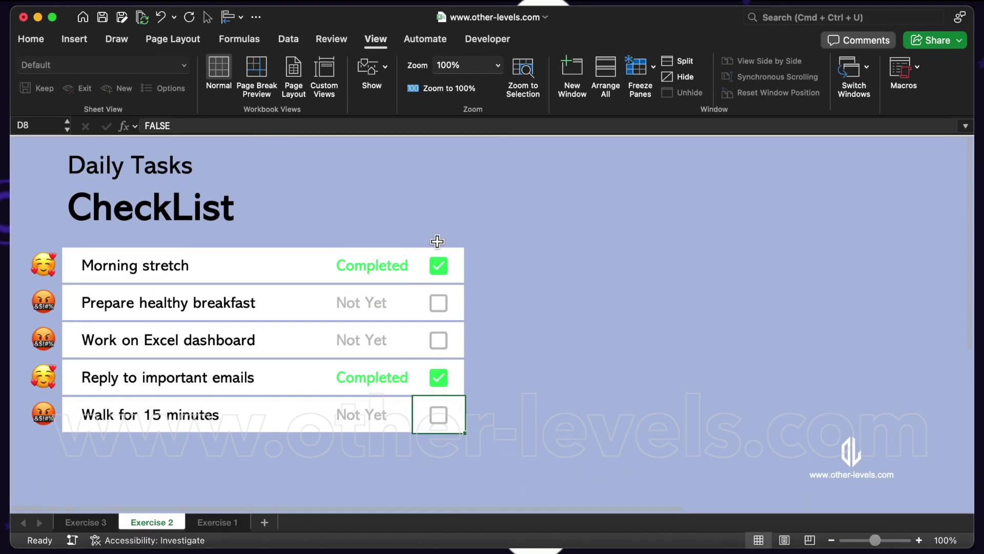
- Select D4 and toggle the Morning stretch checkbox between TRUE and FALSE, ending unticked
click(436, 240)
click(468, 275)
key(Left)
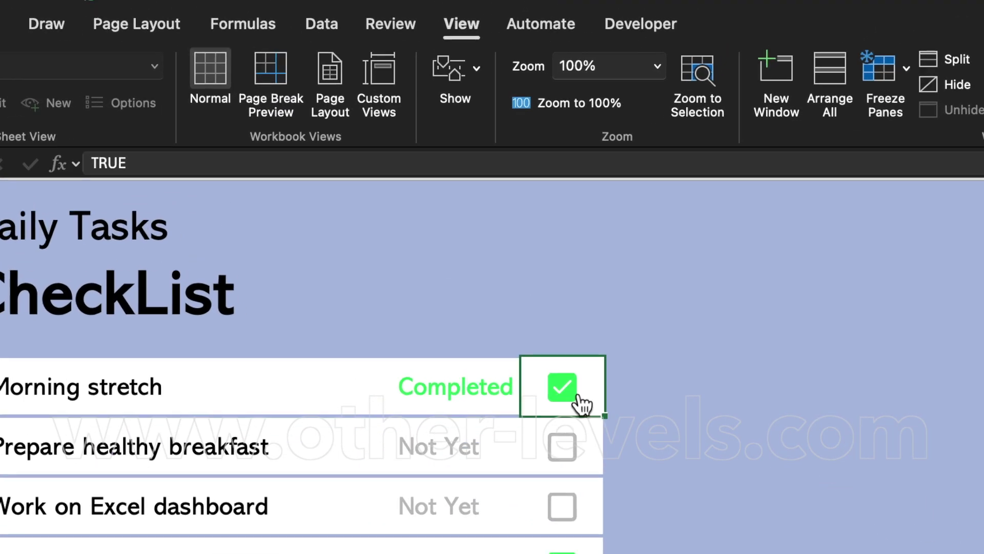
click(437, 267)
click(564, 397)
click(563, 392)
click(563, 392)
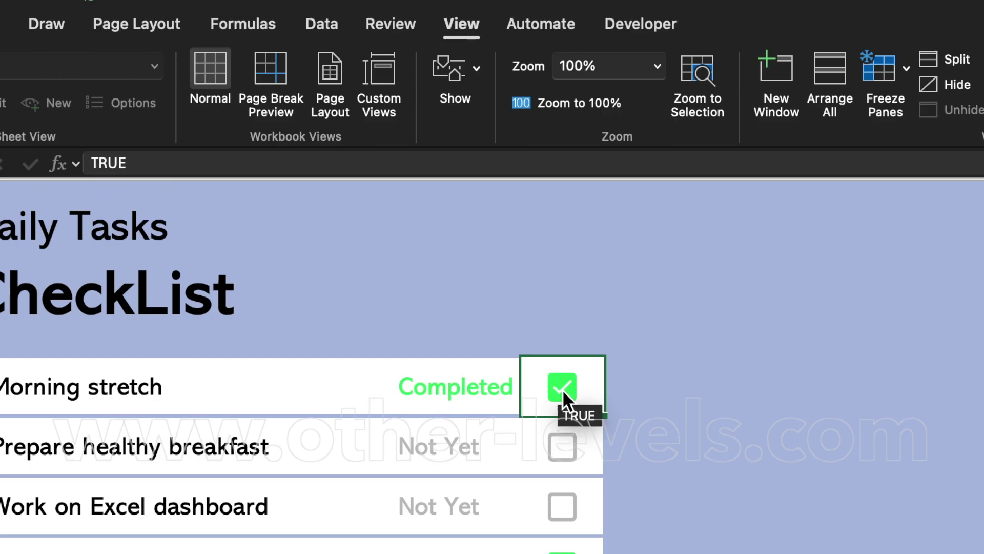
click(564, 394)
click(571, 396)
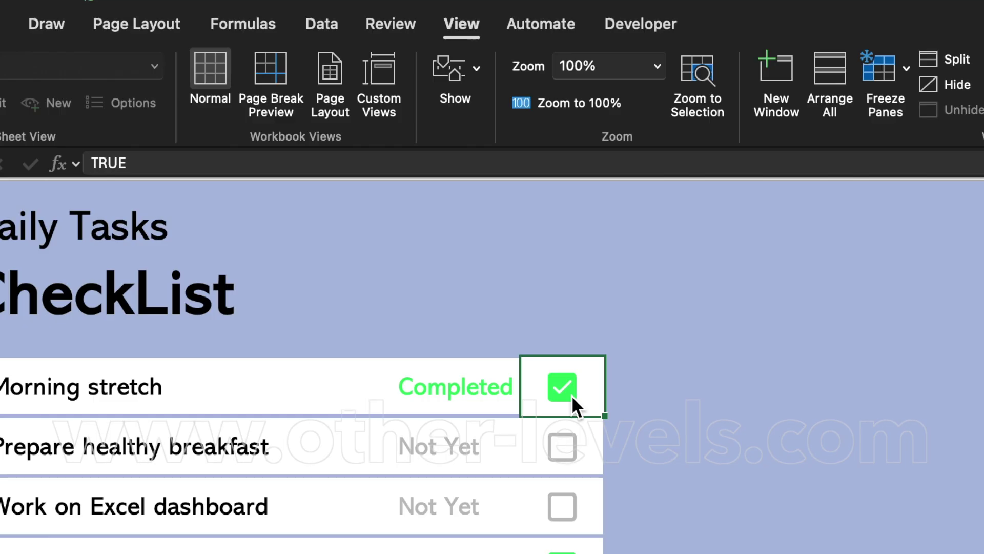
click(571, 395)
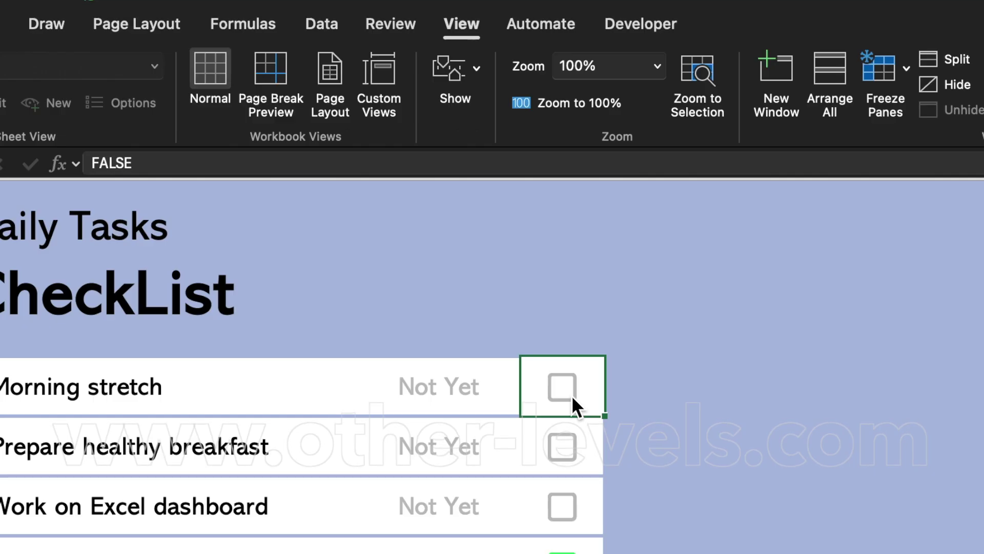
click(561, 389)
click(561, 389)
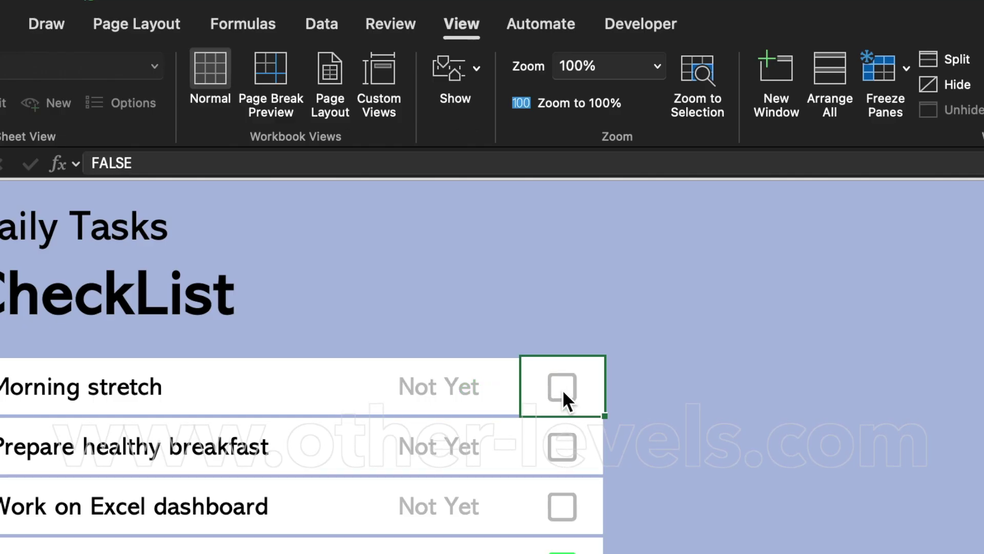
click(561, 389)
click(561, 389)
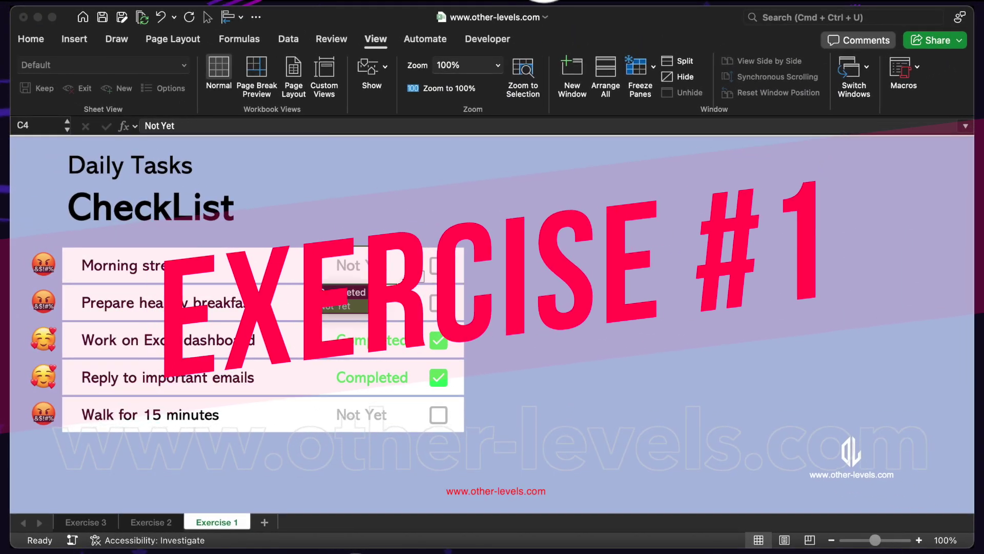
- Set breakfast's status to Completed and return Morning stretch to Not Yet via the dropdowns
click(410, 291)
click(410, 307)
click(418, 314)
click(370, 327)
click(401, 277)
click(419, 279)
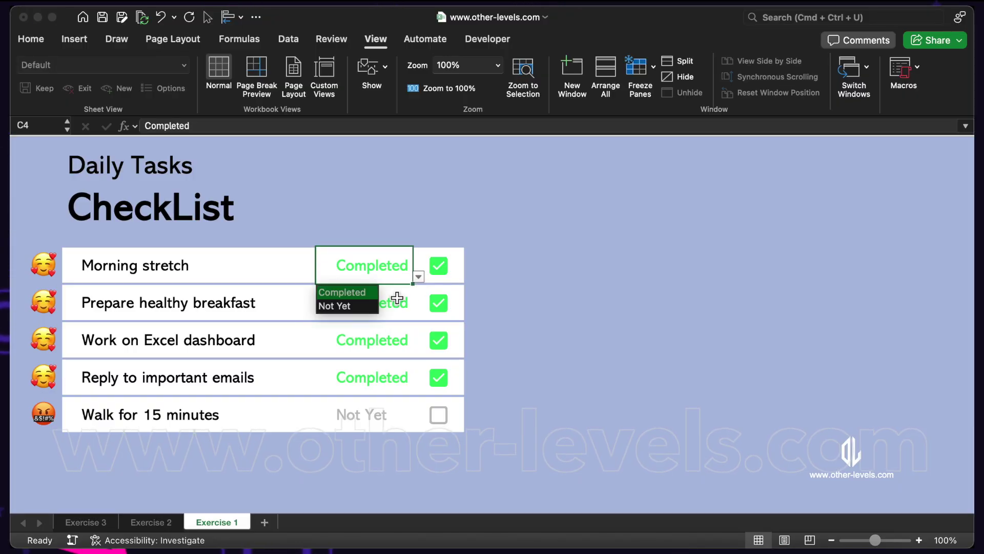
- Select checkbox cell D4 and begin typing an =IF formula
click(373, 307)
click(459, 278)
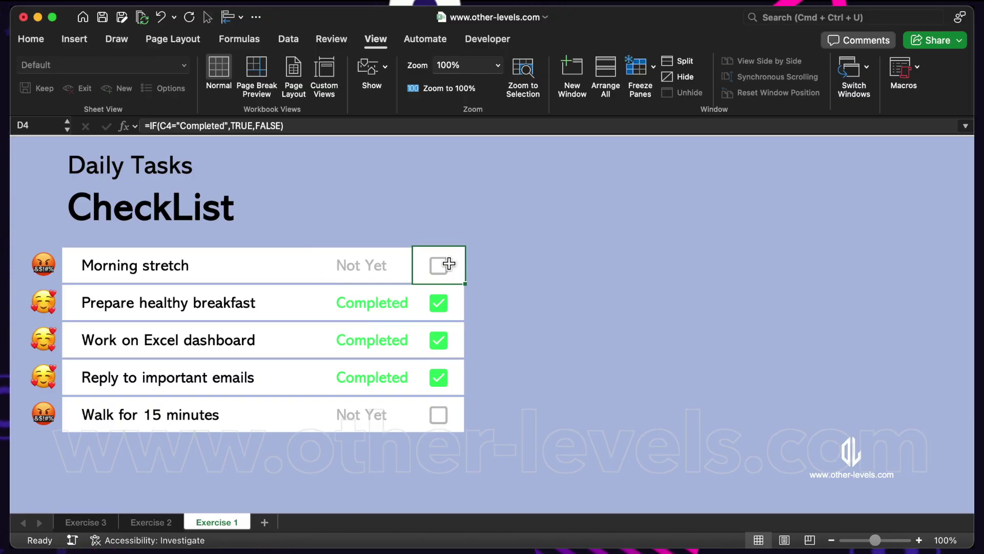
text(=)
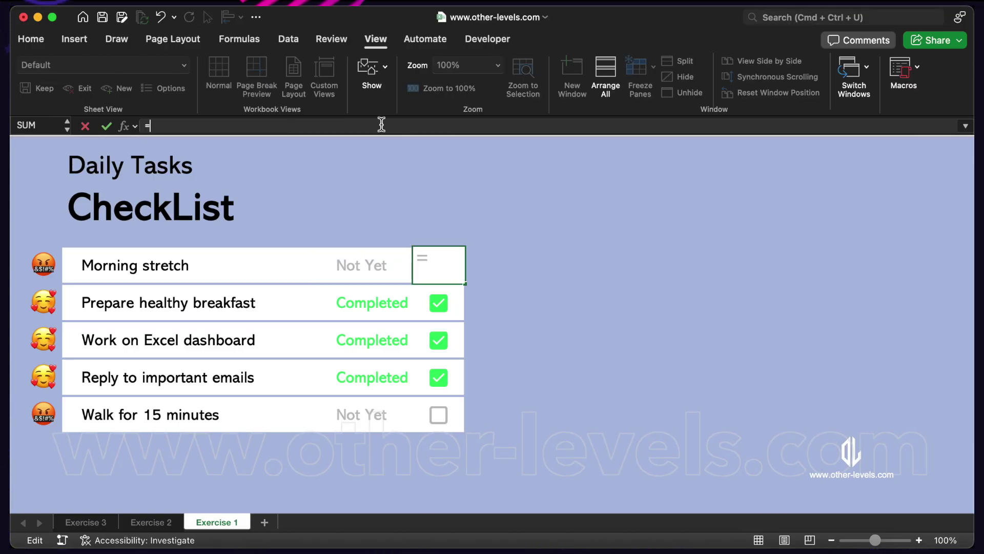
text(IF)
- Finish D4 as =IF(C4="Completed",True,False) so the checkbox follows the status
double_click(205, 154)
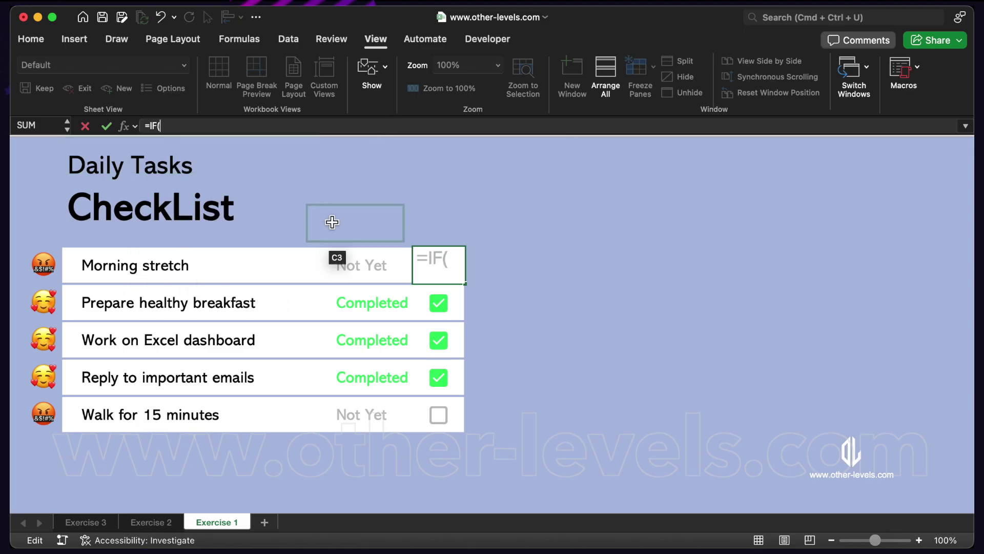
click(334, 264)
text(="Completed)
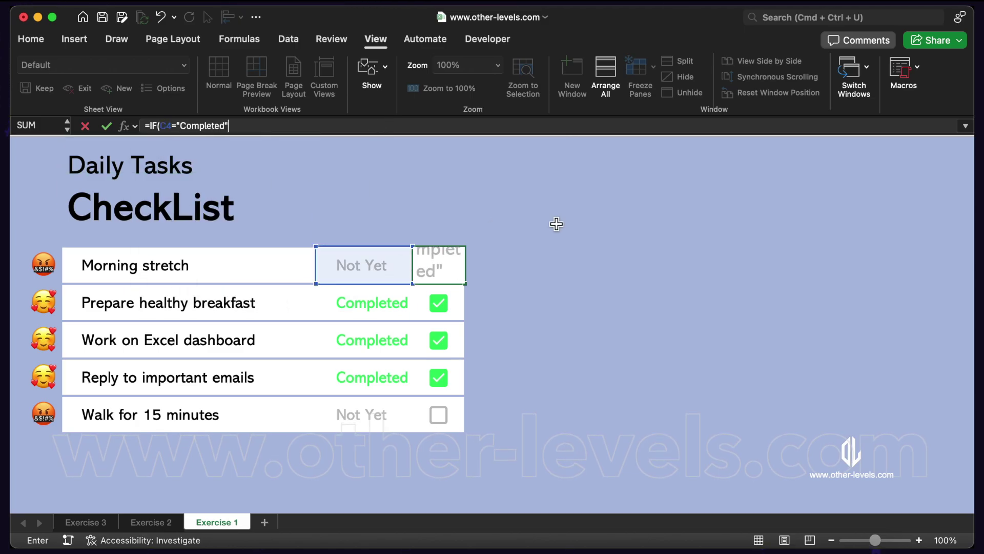
text(",True)
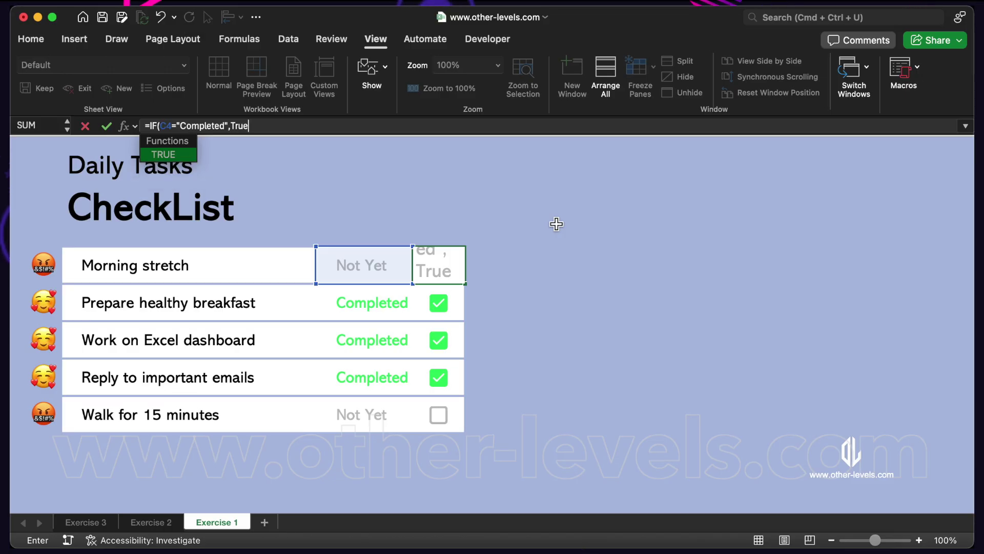
text(,False)
key(Return)
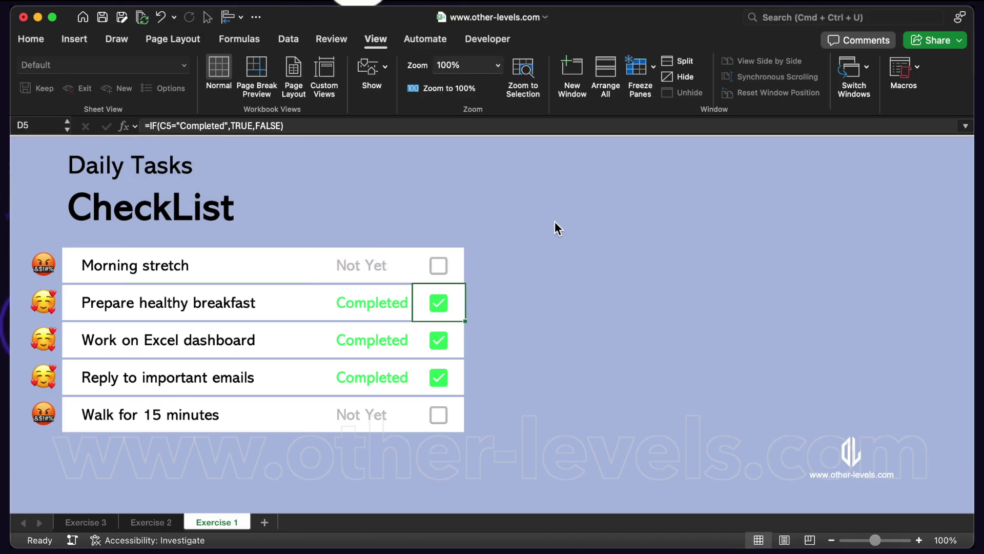
- Set Morning stretch and Walk for 15 minutes statuses to Completed from the dropdowns
click(403, 275)
click(418, 279)
click(362, 294)
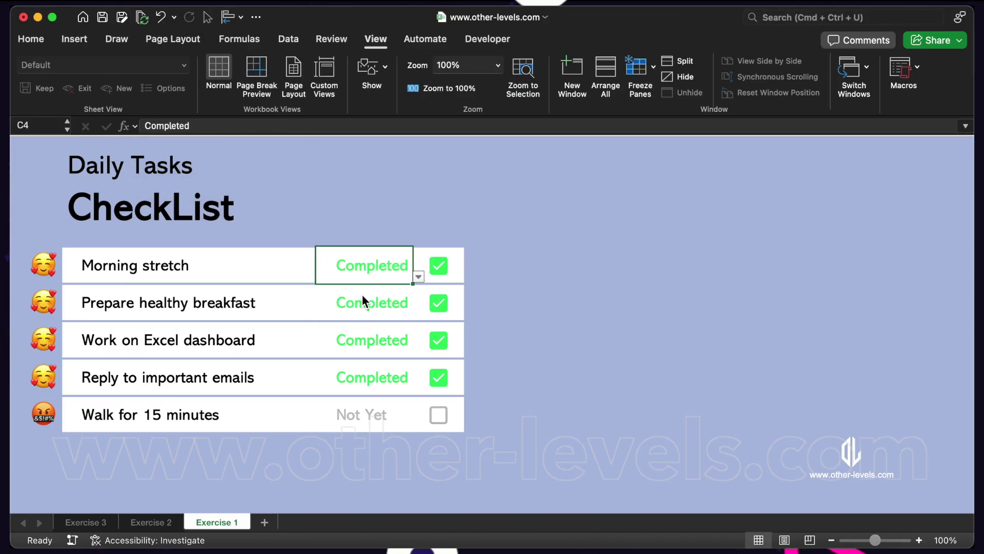
key(Right)
click(383, 409)
click(419, 426)
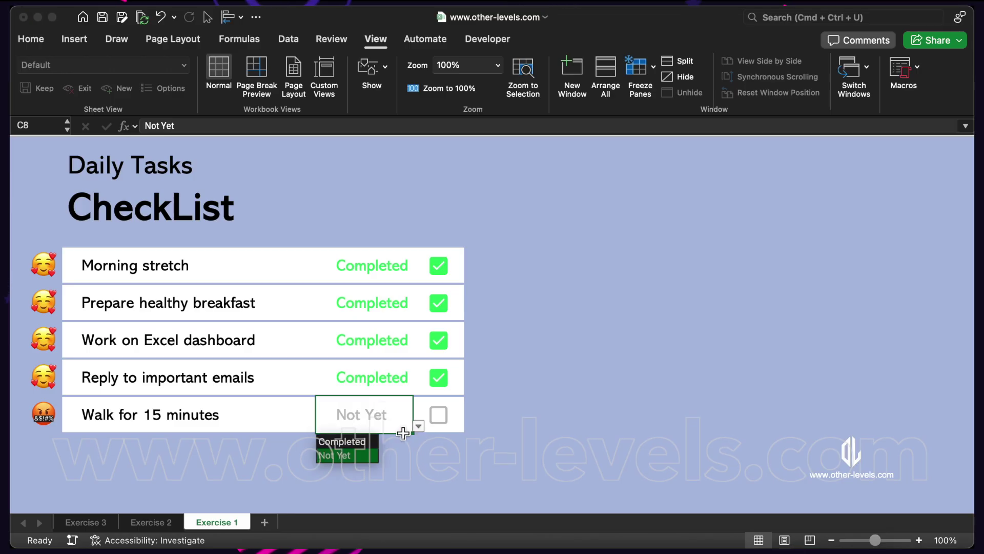
click(365, 442)
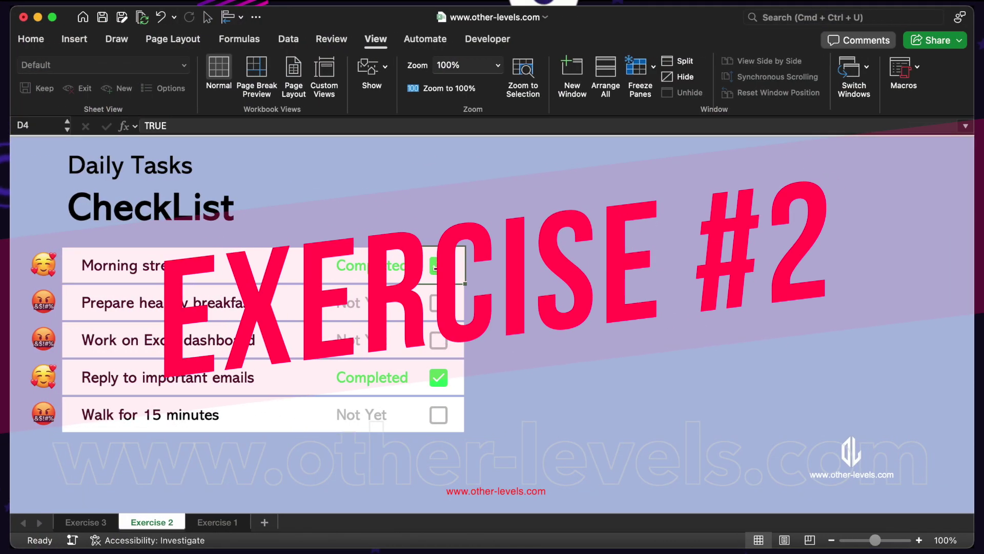
- Test the checkboxes, ending with Morning stretch and Work on Excel dashboard ticked
key(space)
click(438, 302)
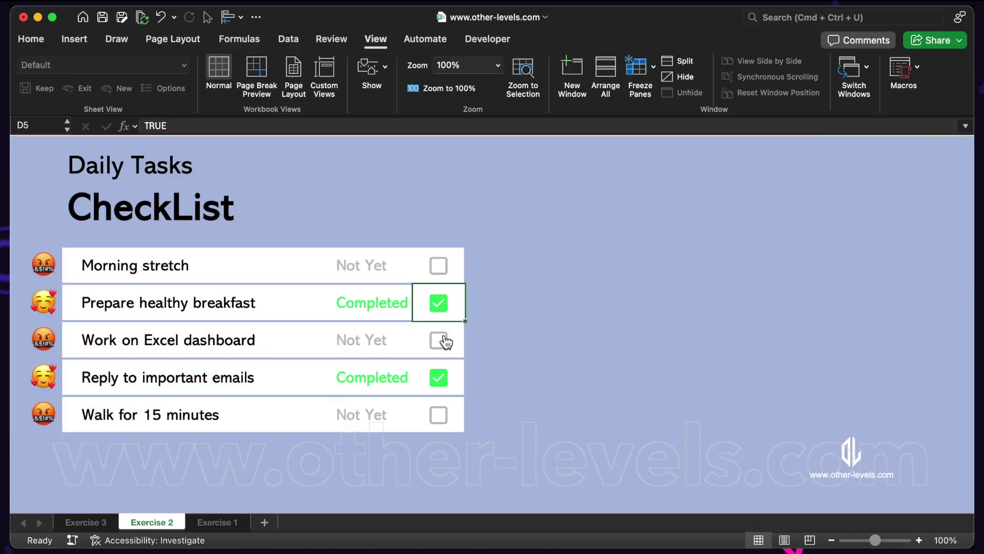
click(440, 340)
click(444, 308)
click(440, 271)
- Replace C4's status formula with =IF(D4=True,"Completed","Not Yet")
click(405, 267)
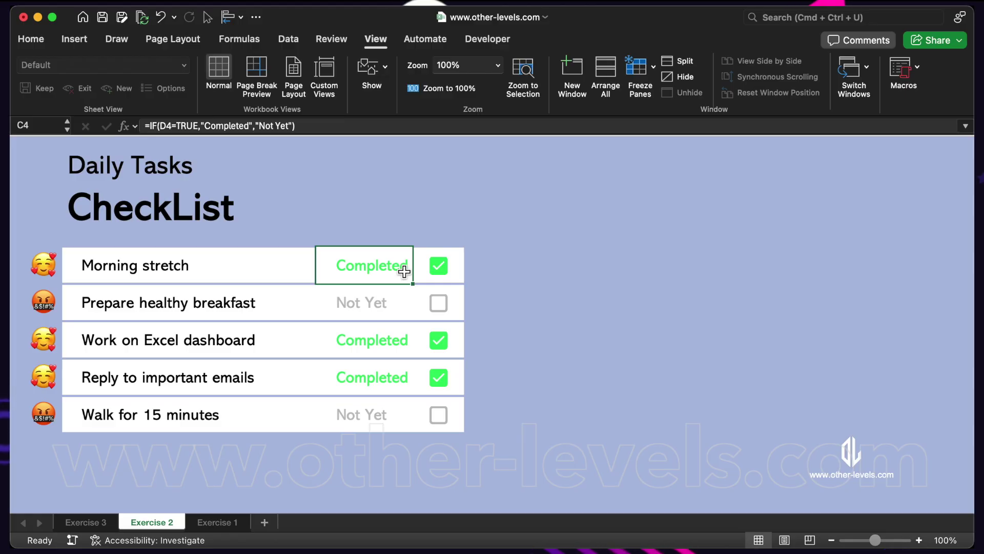
click(367, 126)
key(super+a)
key(BackSpace)
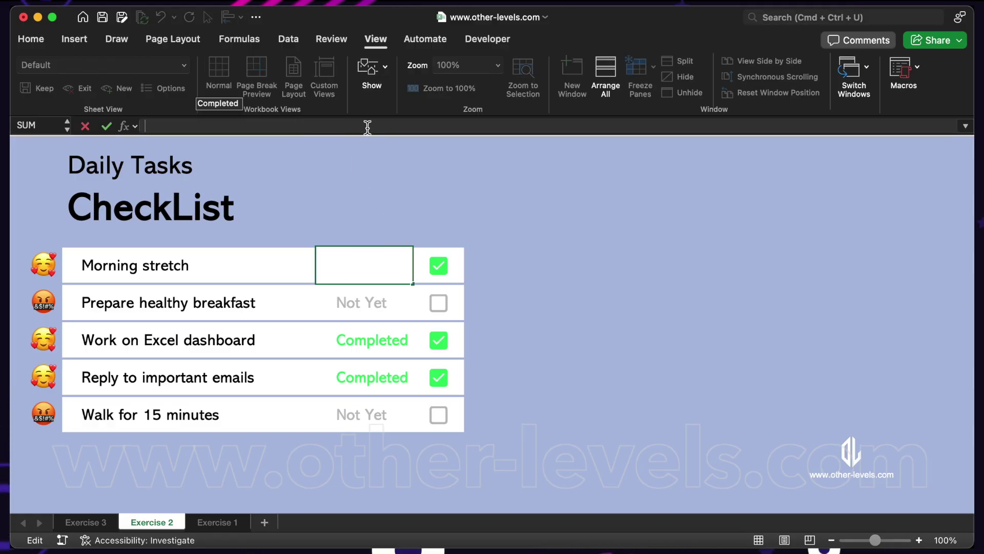
text(=if)
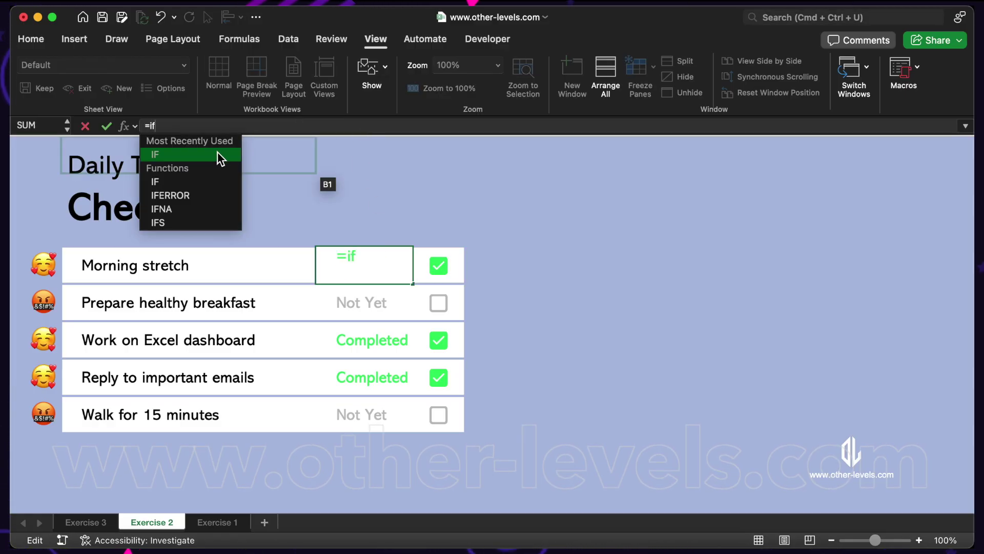
double_click(214, 152)
click(434, 277)
text(=True)
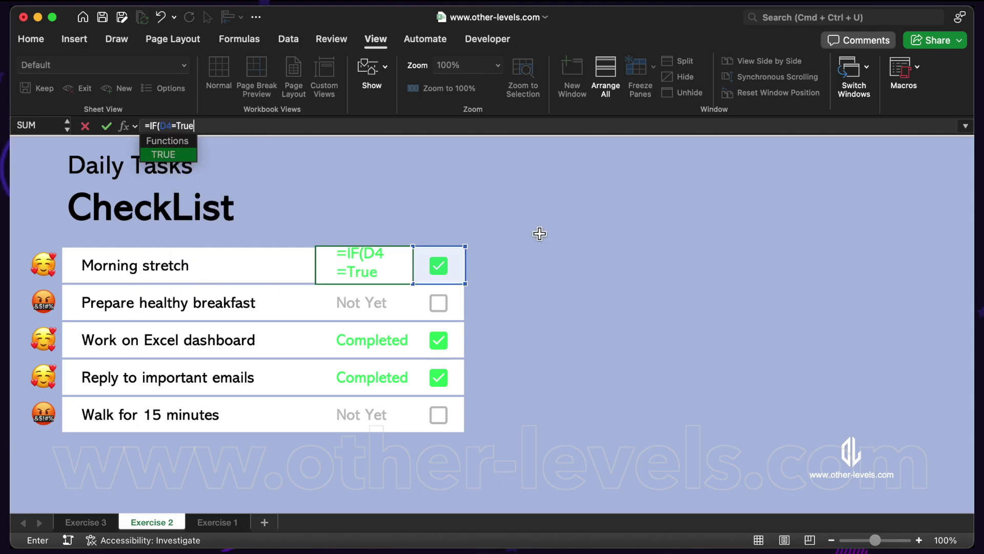
text(,"Complete)
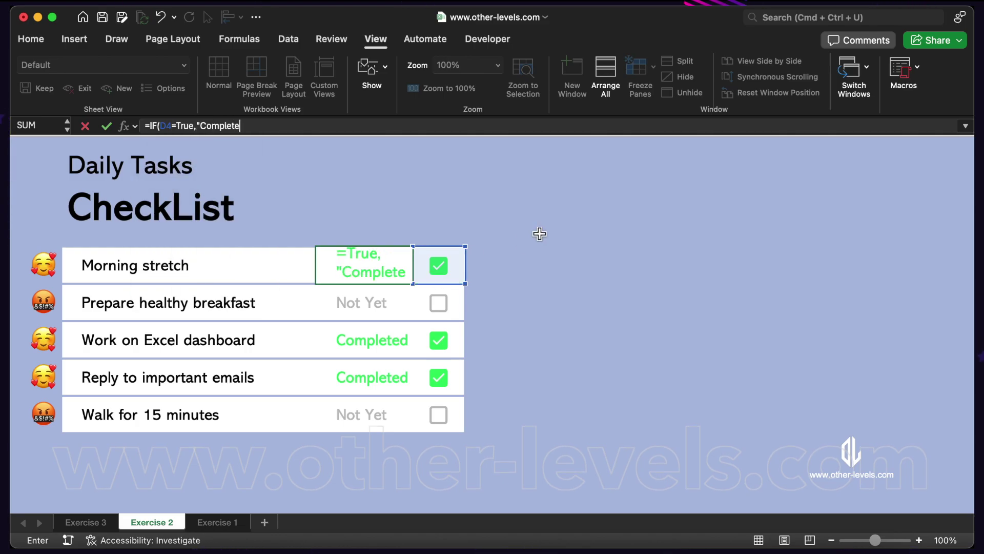
text(d","Not Yet"))
- Commit C4's formula and test it, leaving breakfast and Walk for 15 minutes ticked
key(Return)
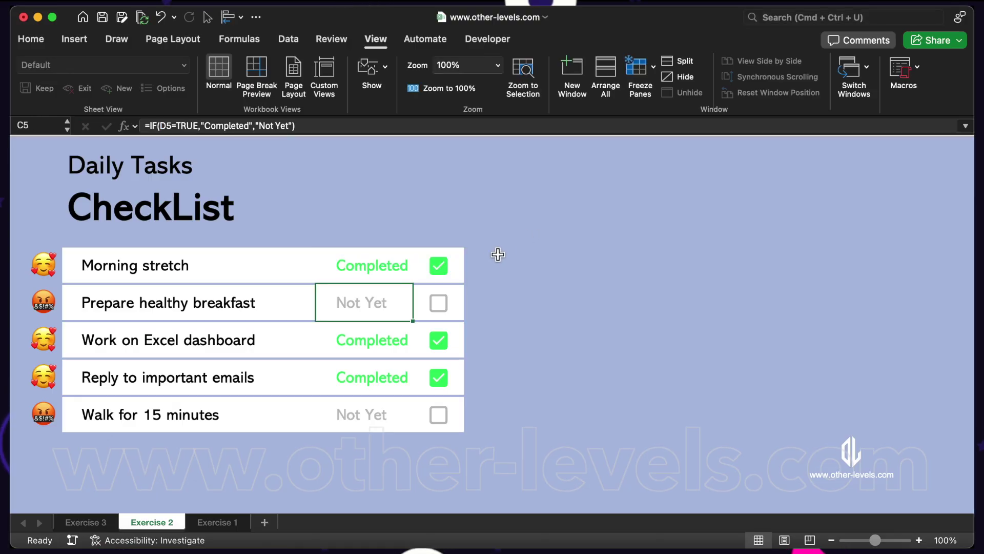
click(444, 268)
click(443, 269)
click(444, 269)
click(444, 305)
click(445, 344)
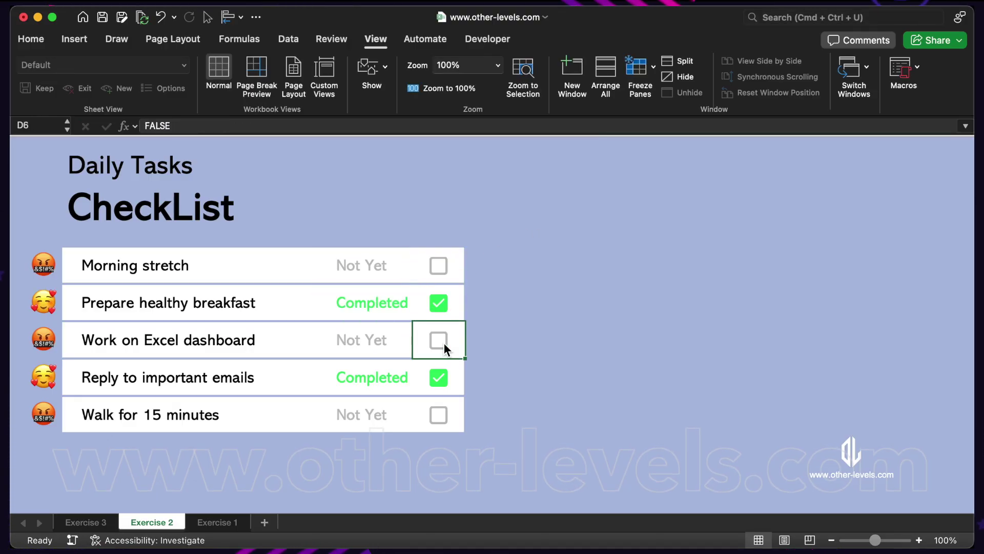
click(441, 383)
click(441, 417)
- Fill the Walk for 15 minutes row down one row with the fill handle
drag(451, 423, 50, 427)
drag(465, 434, 476, 449)
click(520, 371)
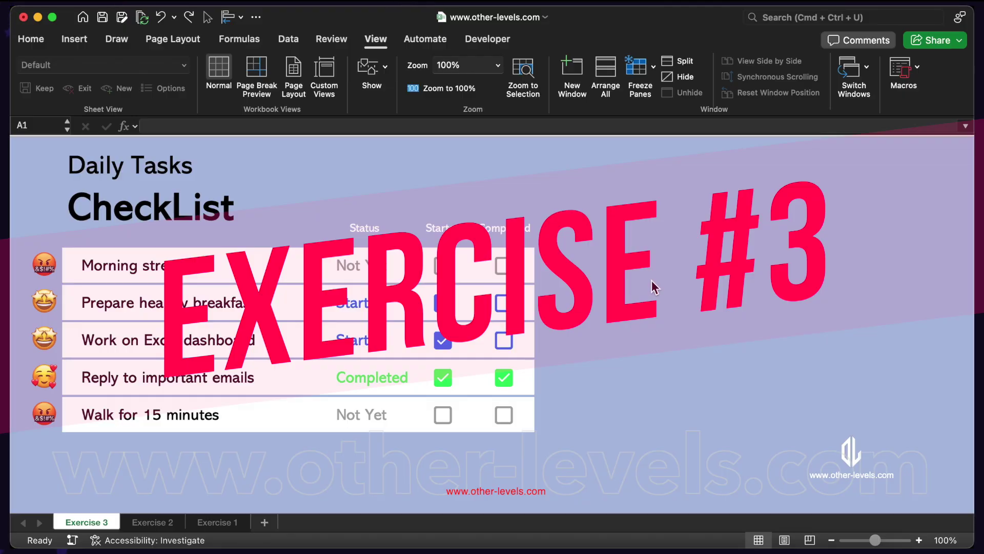
- Test the Started/Completed boxes, leaving Prepare healthy breakfast with both ticked
click(444, 267)
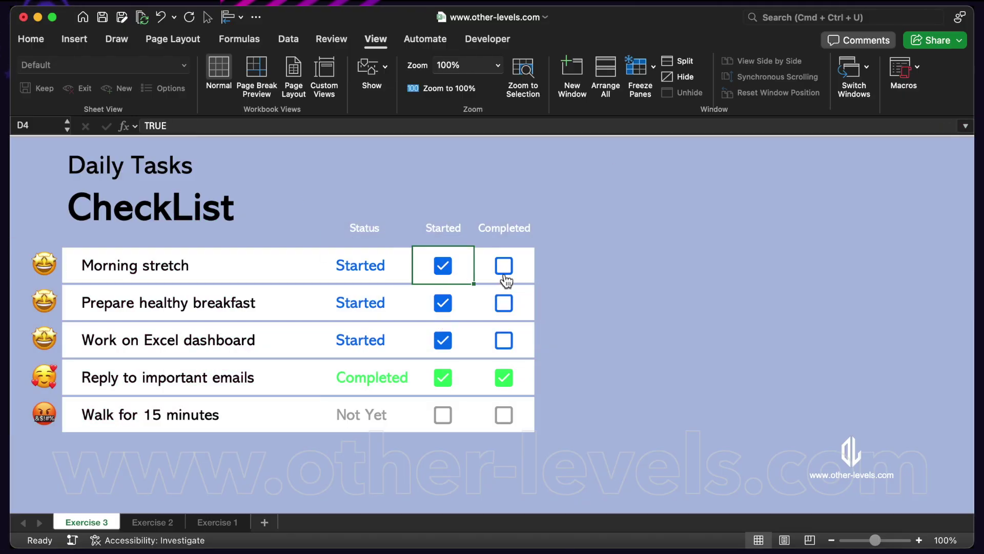
click(504, 272)
click(452, 310)
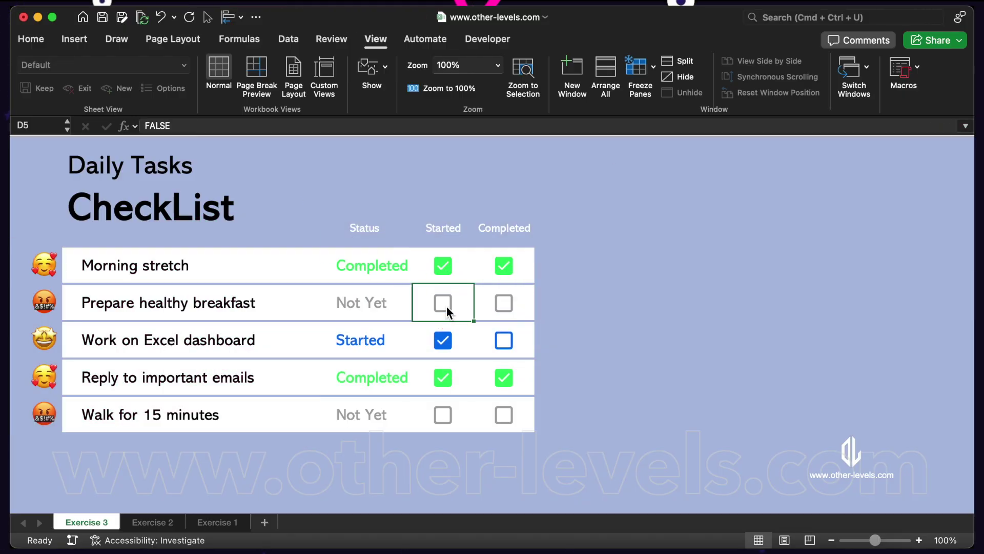
click(445, 305)
click(504, 305)
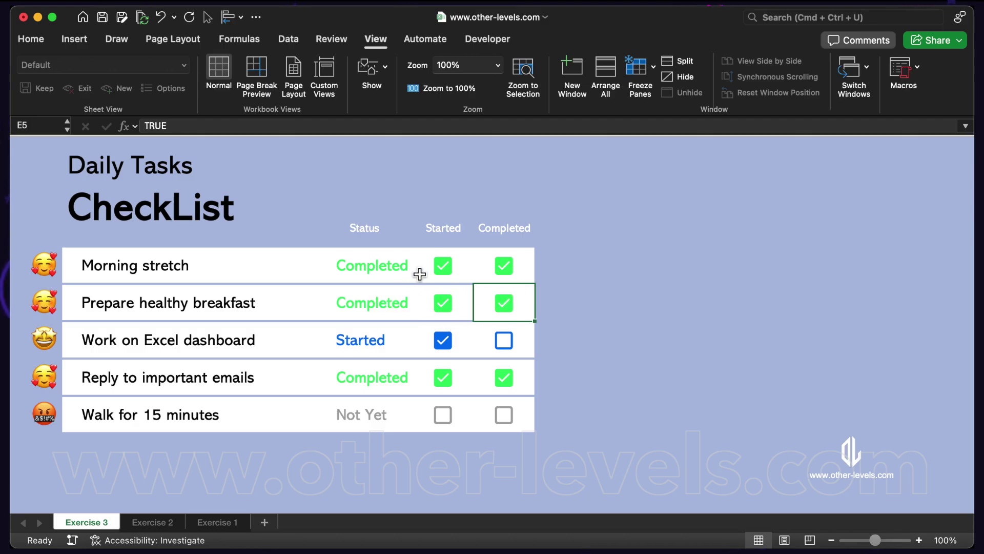
- Clear both Morning stretch checkboxes and open C4's status formula for editing
click(503, 271)
click(446, 267)
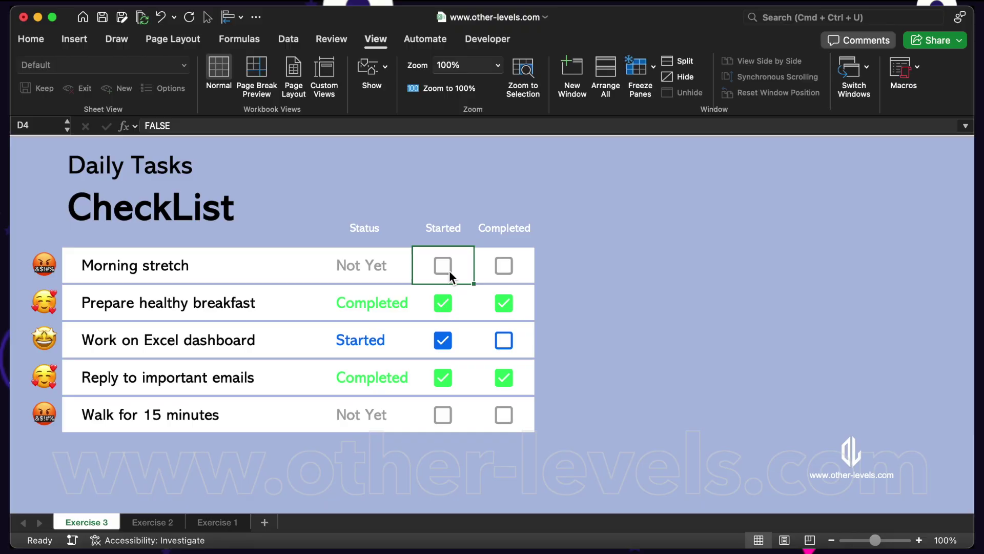
click(391, 274)
click(434, 123)
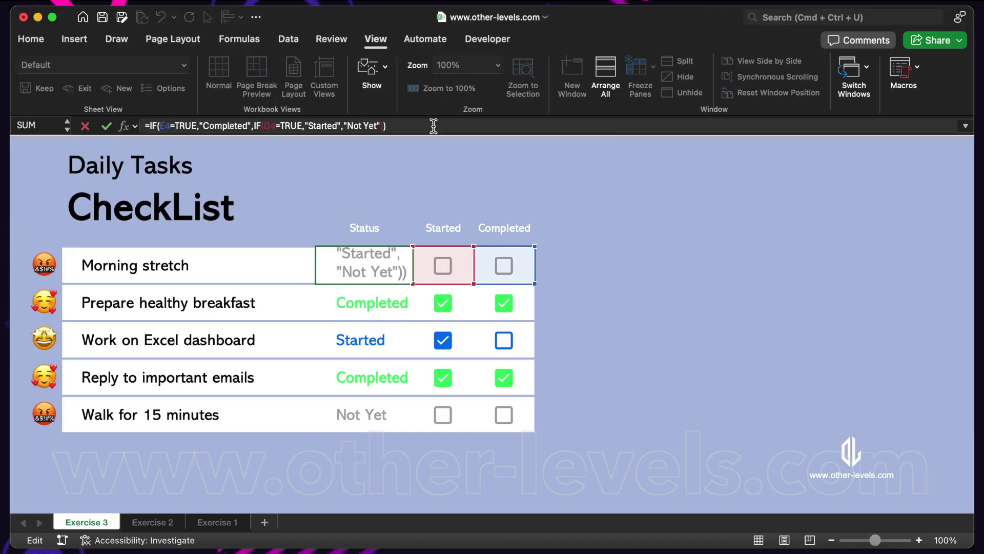
- Rewrite C4 as =IF(E4=True,"Completed",IF(D4=True,"Started","Not Yet"))
key(super+a)
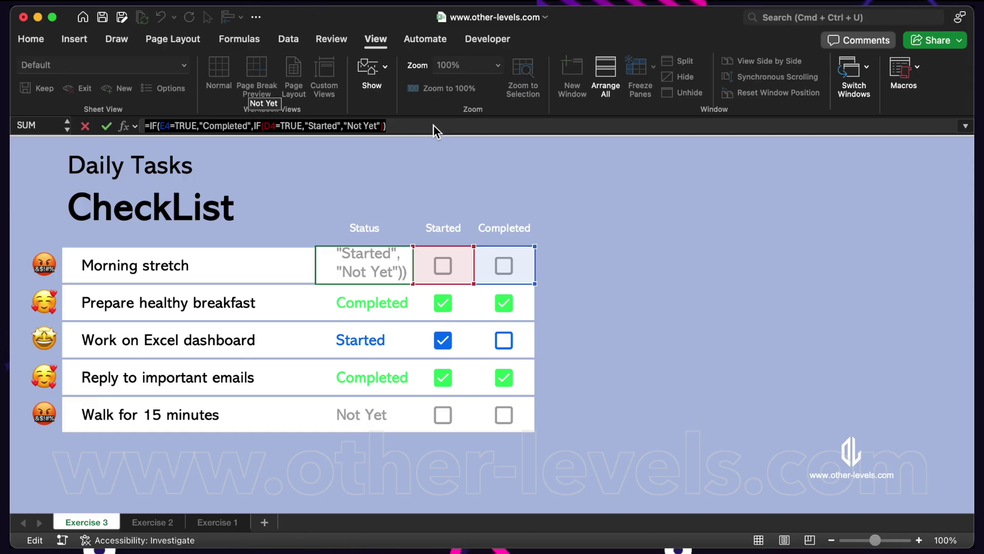
text(=IF()
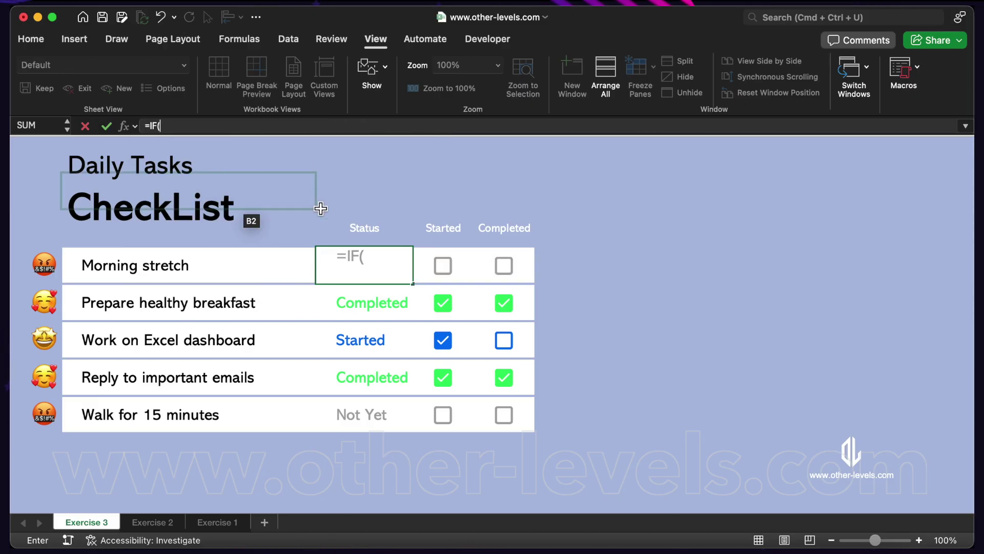
click(489, 275)
text(=True,"Completed",If)
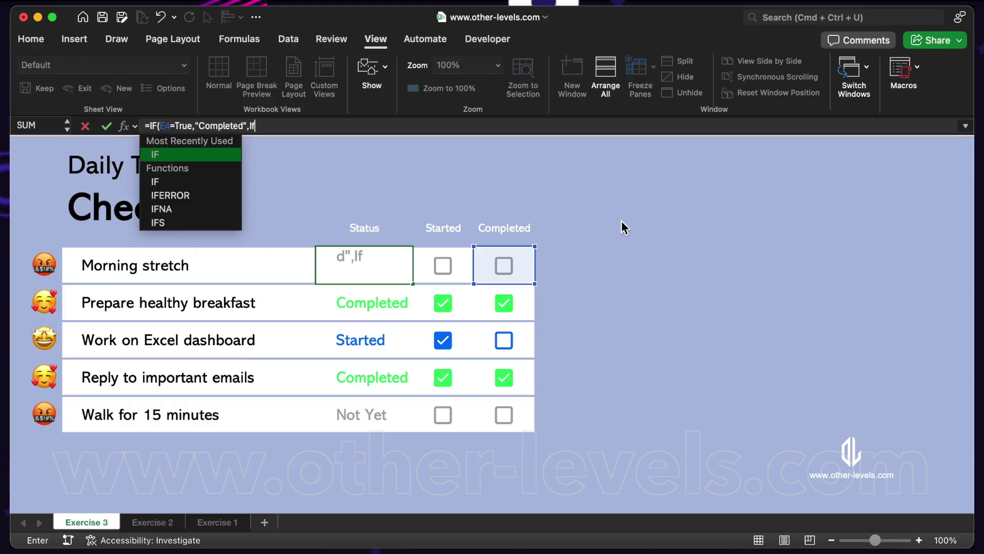
double_click(210, 155)
click(428, 279)
text(=True,"Started",)
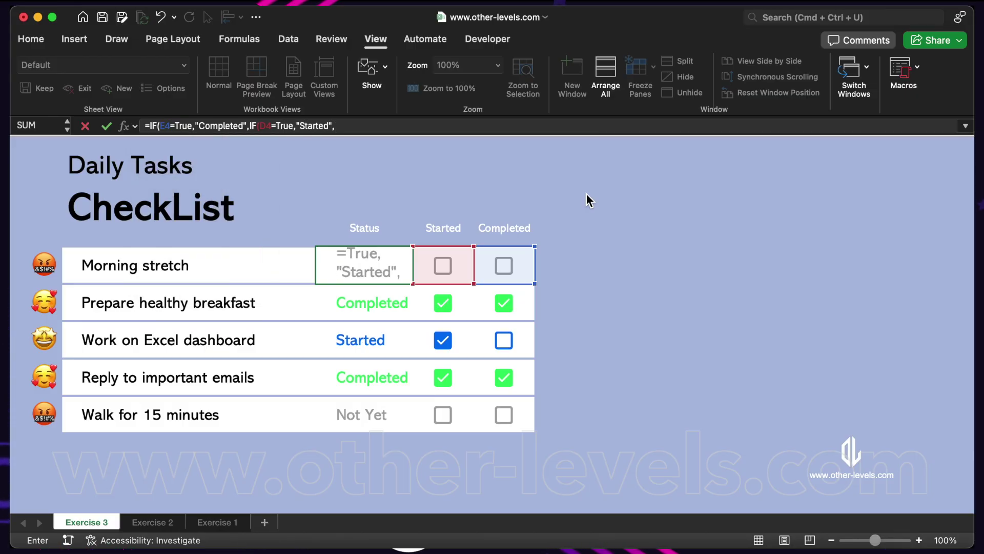
text(")
text(Not Yet")))
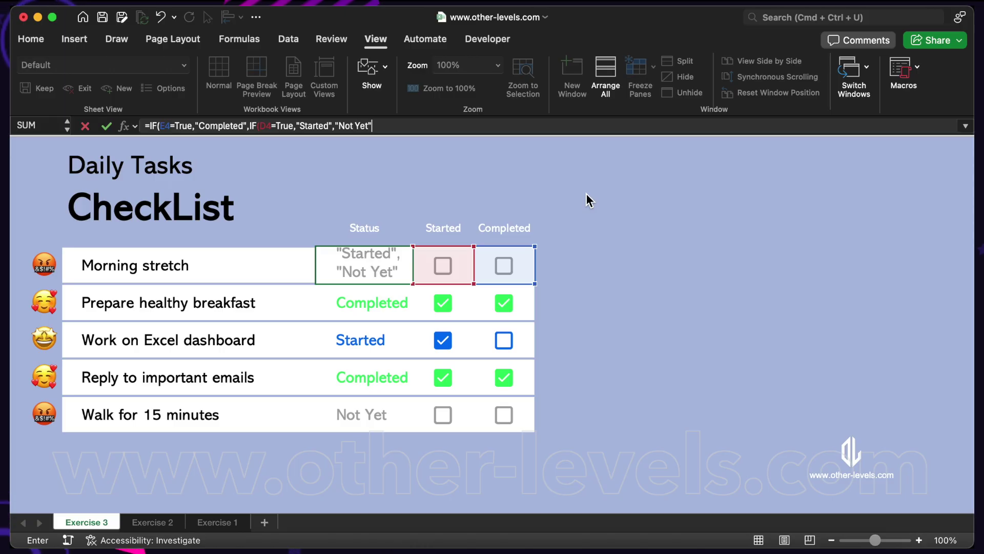
key(Return)
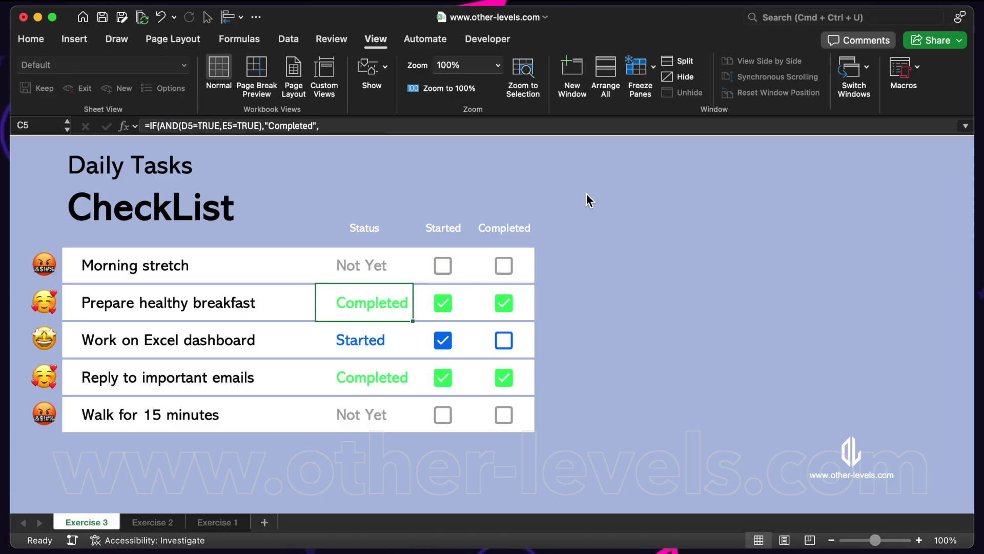
- Tick Morning stretch's Started (D4) and Completed (E4) boxes, toggling E4 off and on to test
click(448, 268)
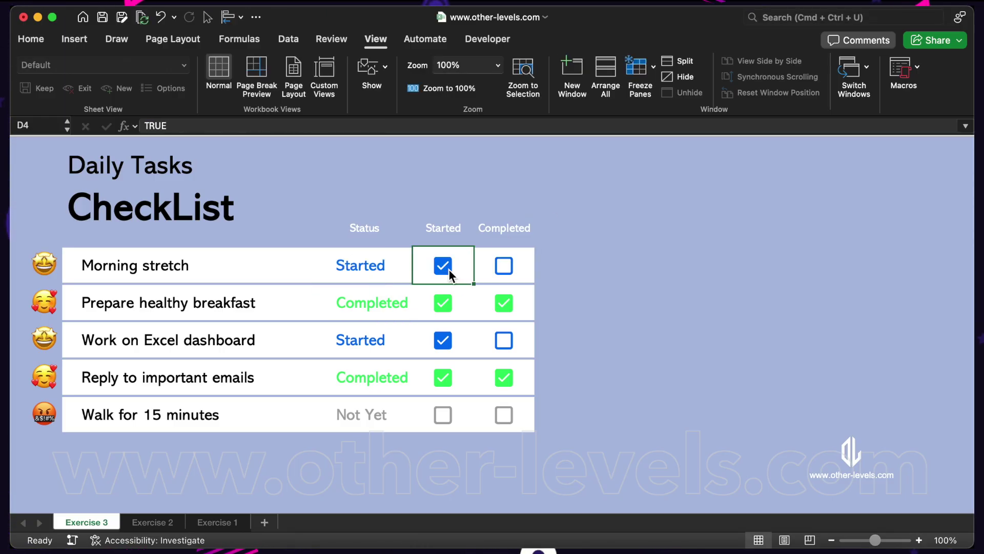
click(504, 266)
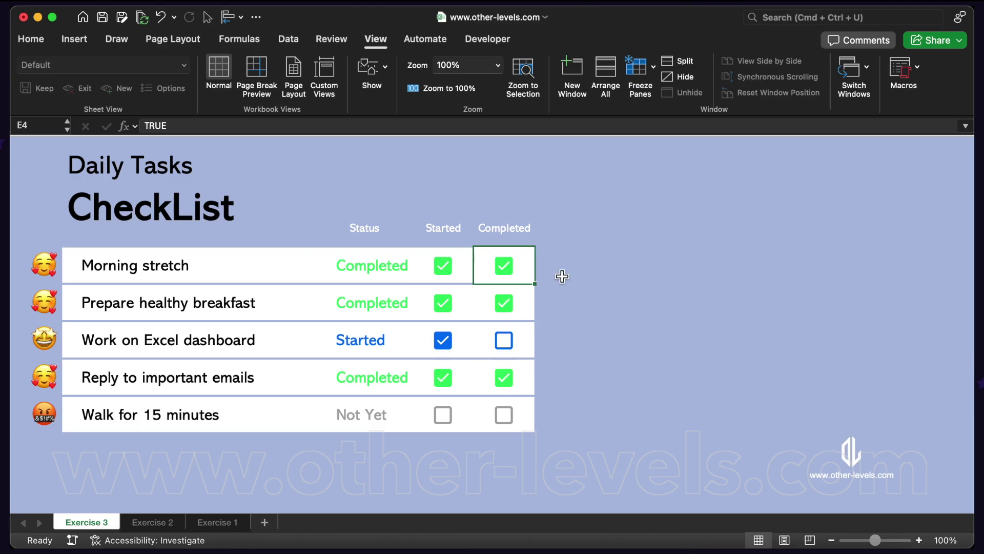
click(505, 266)
click(457, 268)
click(505, 267)
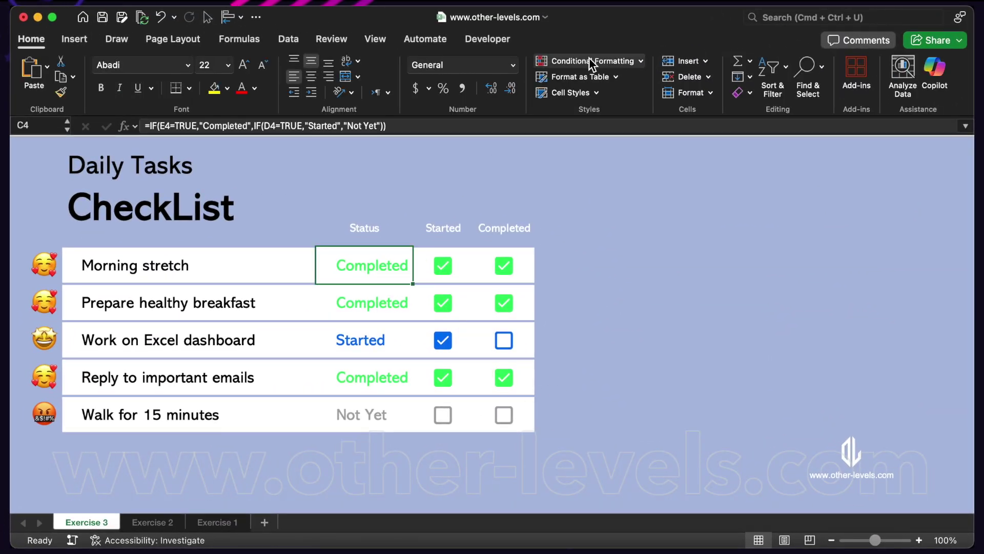
click(589, 59)
click(613, 218)
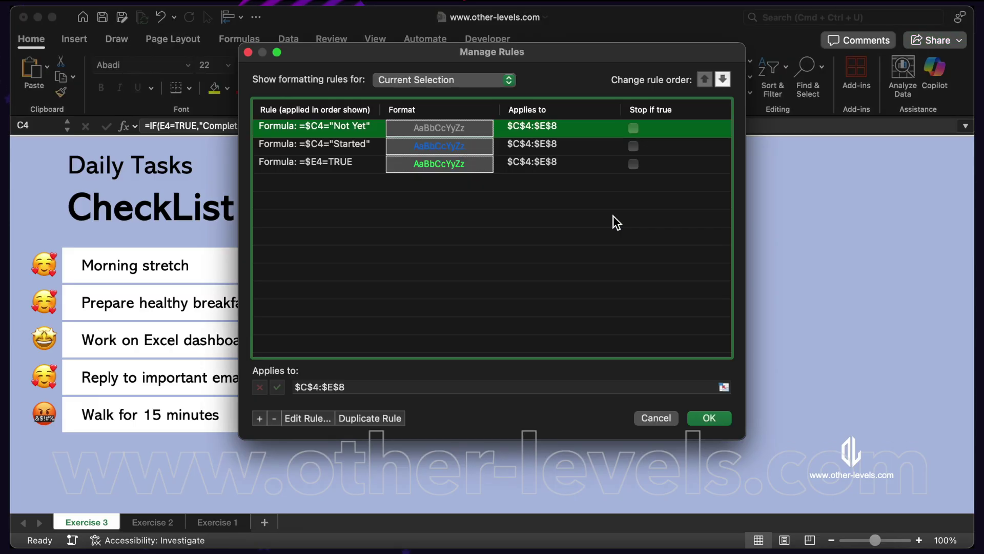
click(341, 163)
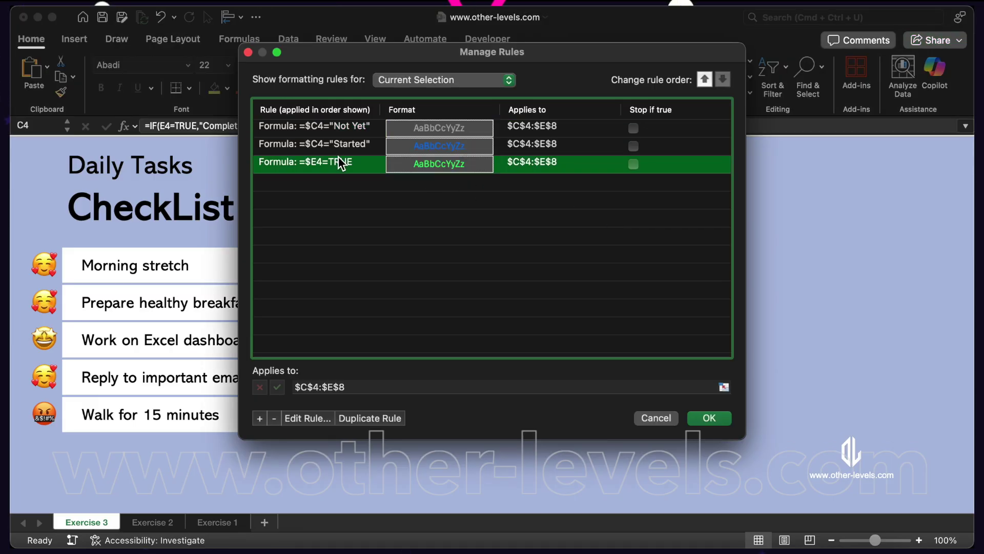
click(307, 418)
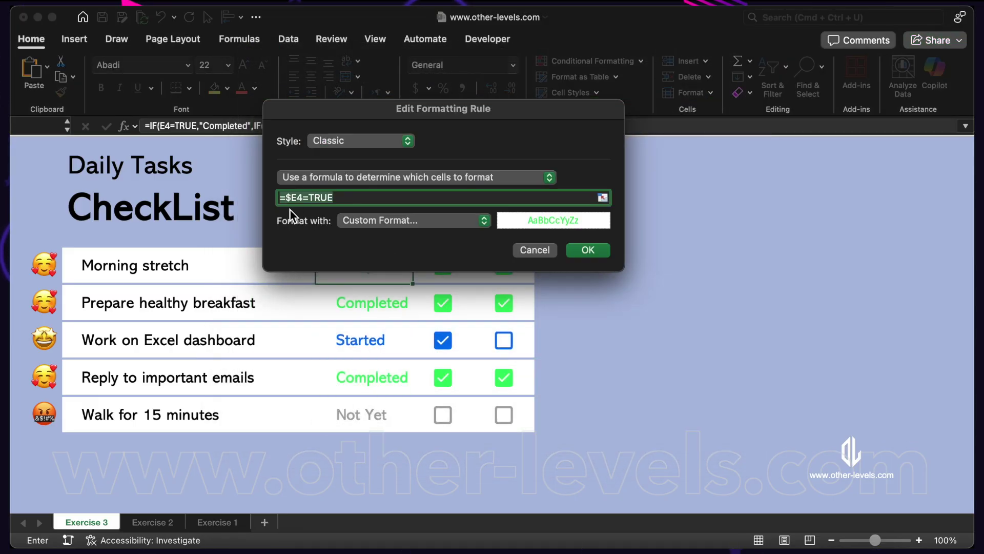
drag(383, 109, 566, 145)
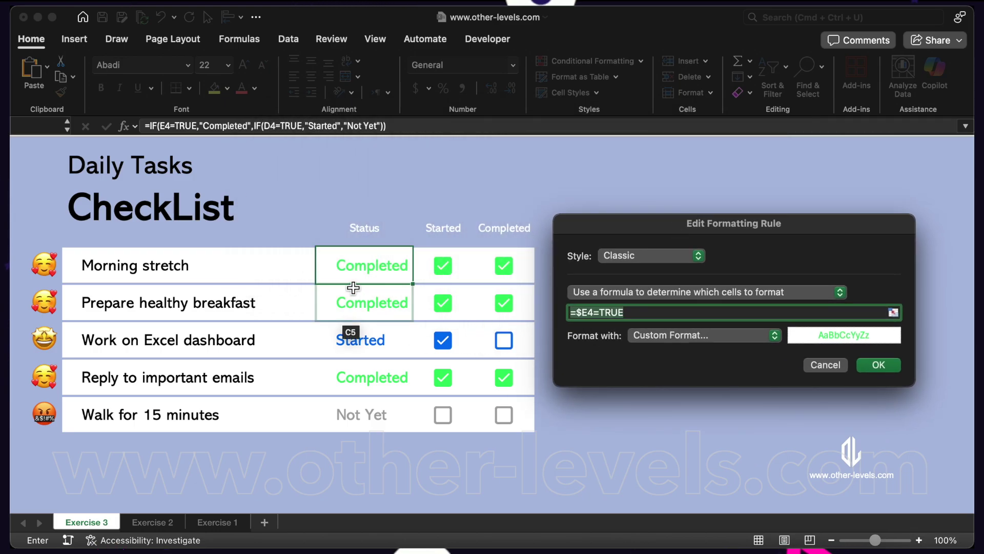
click(763, 338)
click(739, 334)
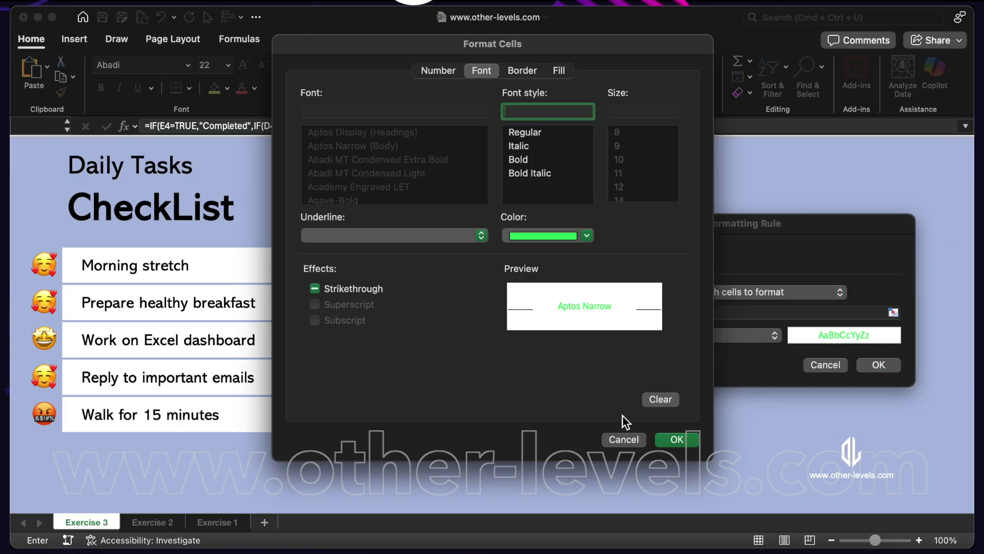
click(626, 439)
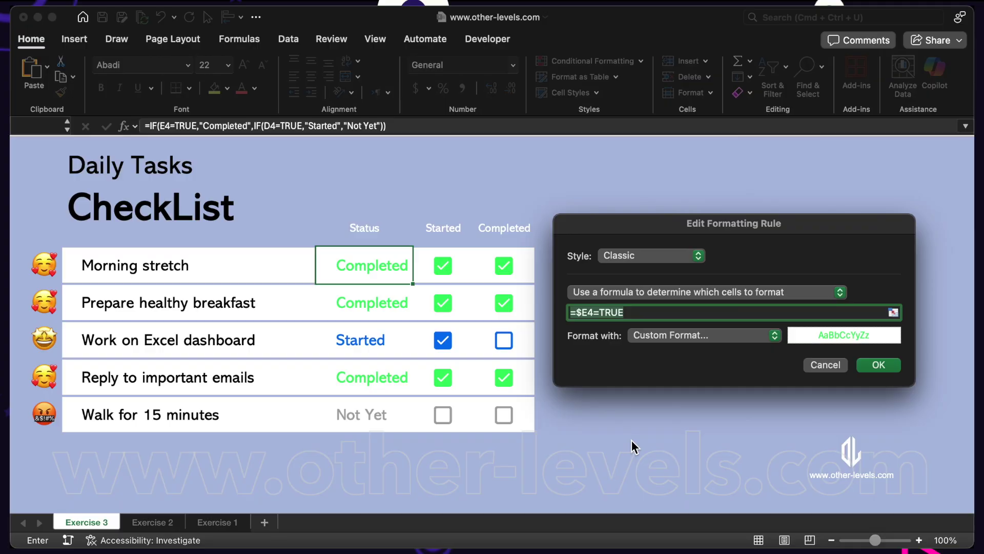
click(814, 365)
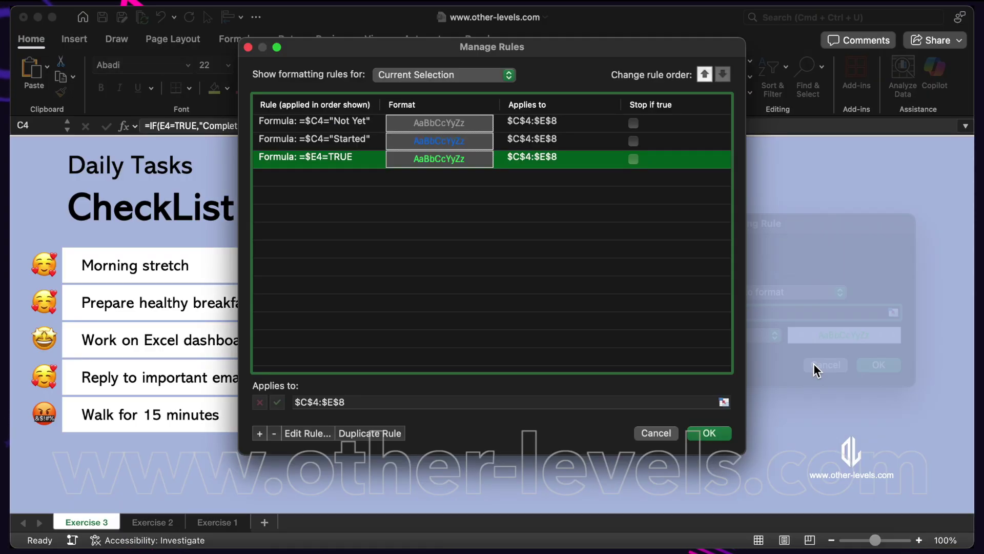
click(666, 434)
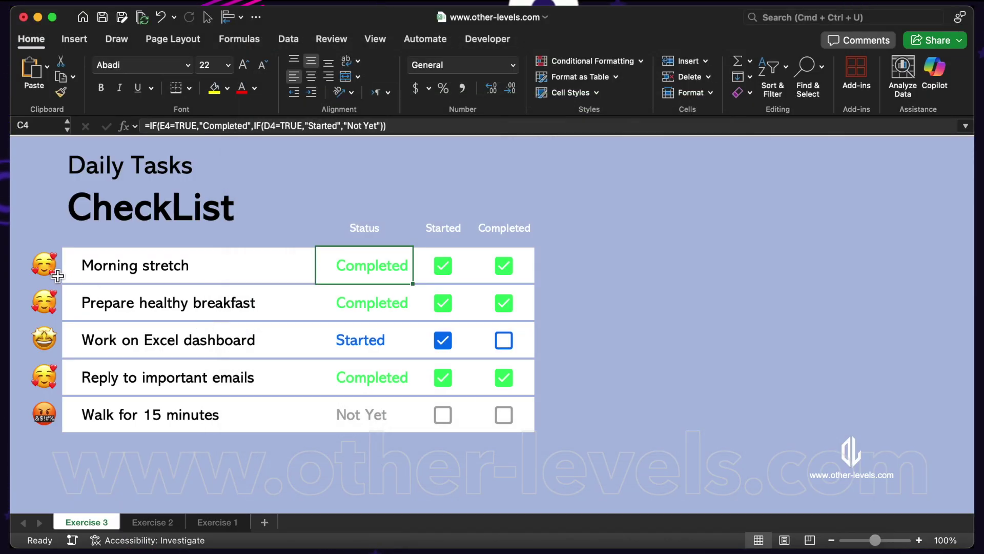
- In A4's emoji indicator formula, replace the Completed emoji with thumbs up from the emoji picker
click(43, 265)
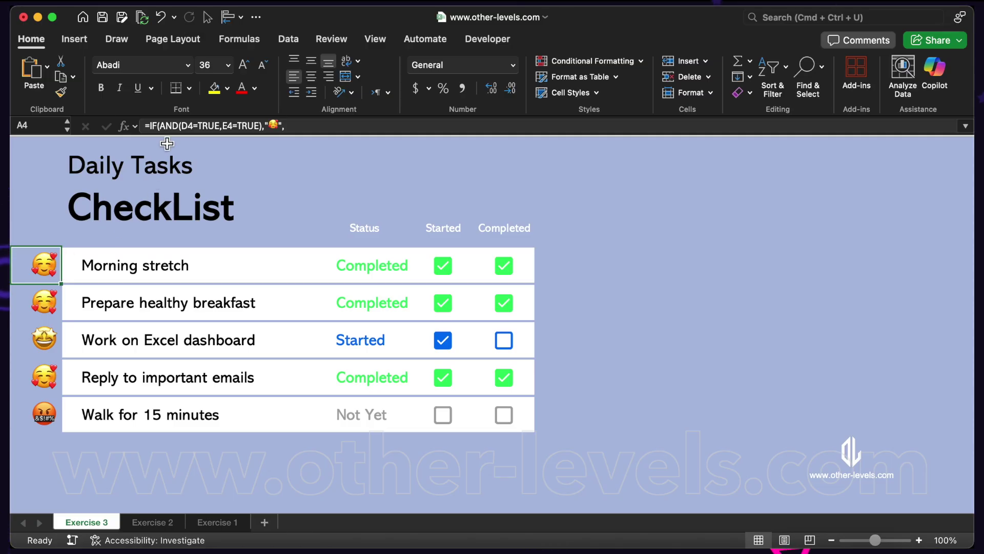
click(239, 125)
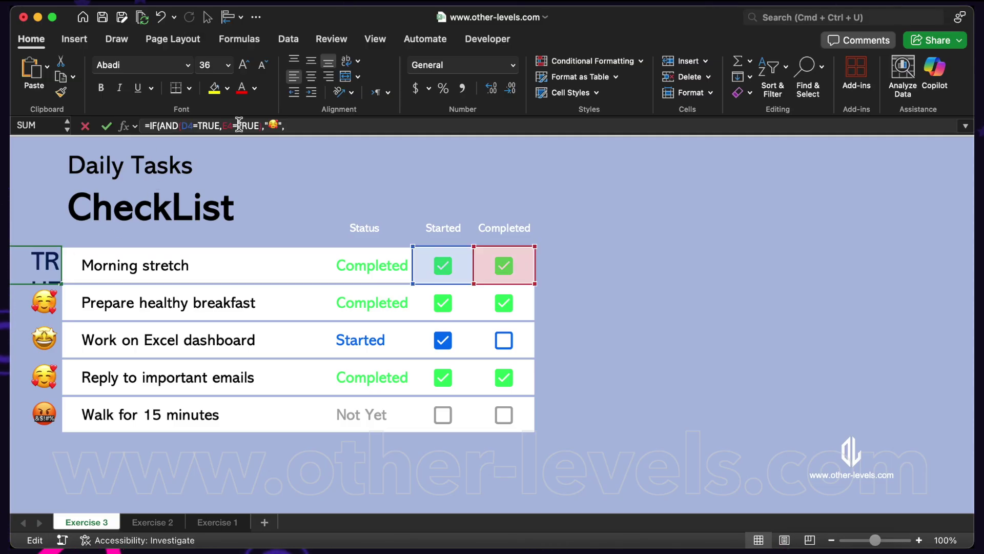
click(275, 126)
double_click(272, 126)
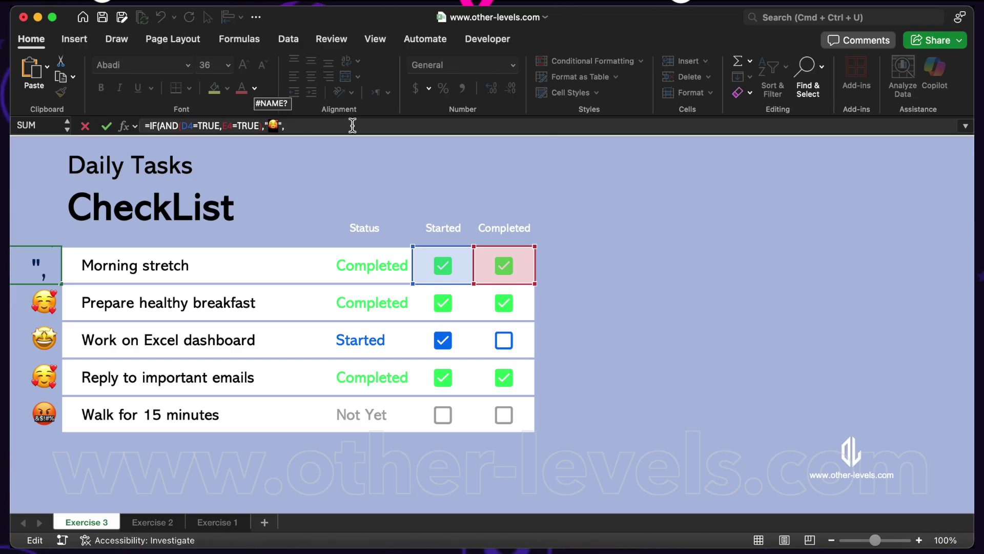
key(ctrl+super+space)
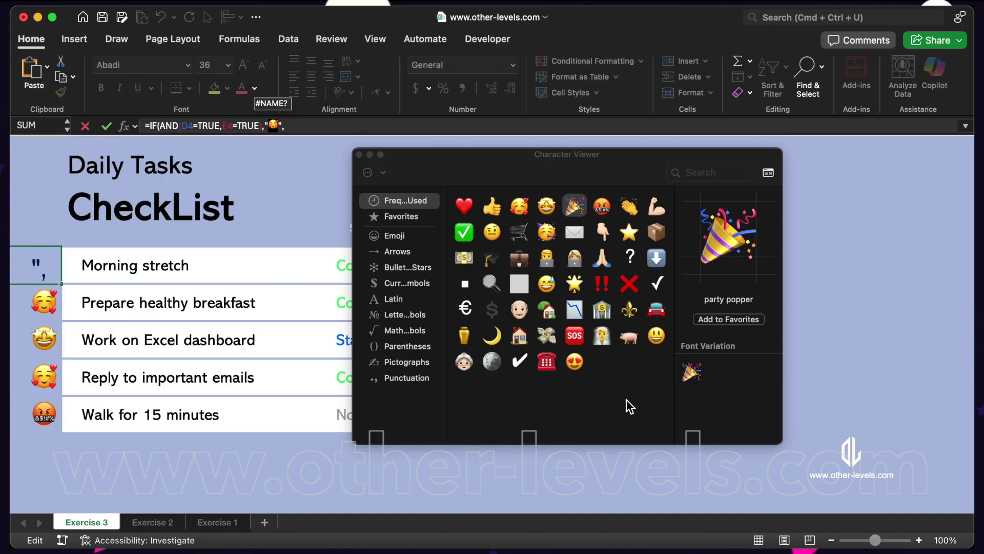
click(491, 207)
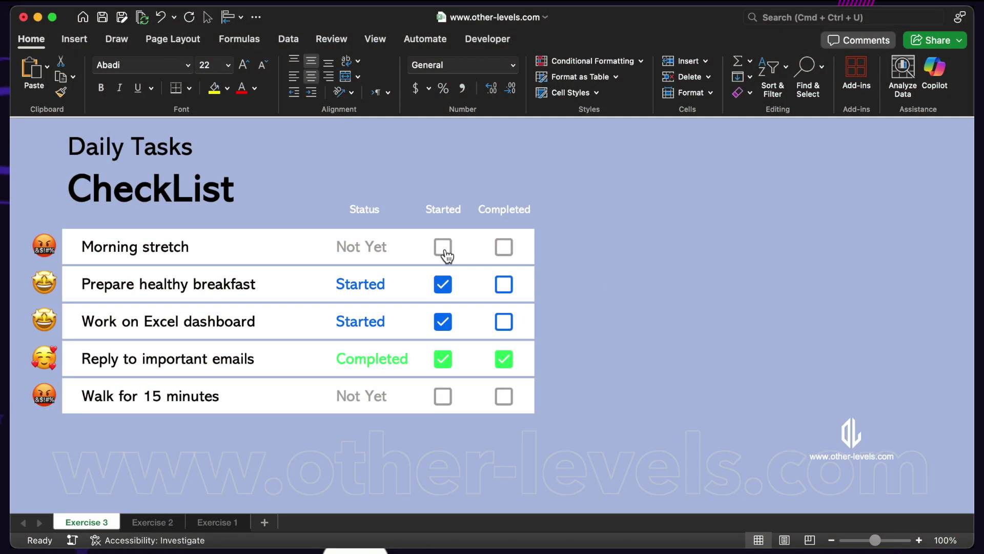
- Tick Started/Completed for Morning stretch, breakfast and Excel dashboard; untick both boxes for important emails
click(444, 248)
click(503, 248)
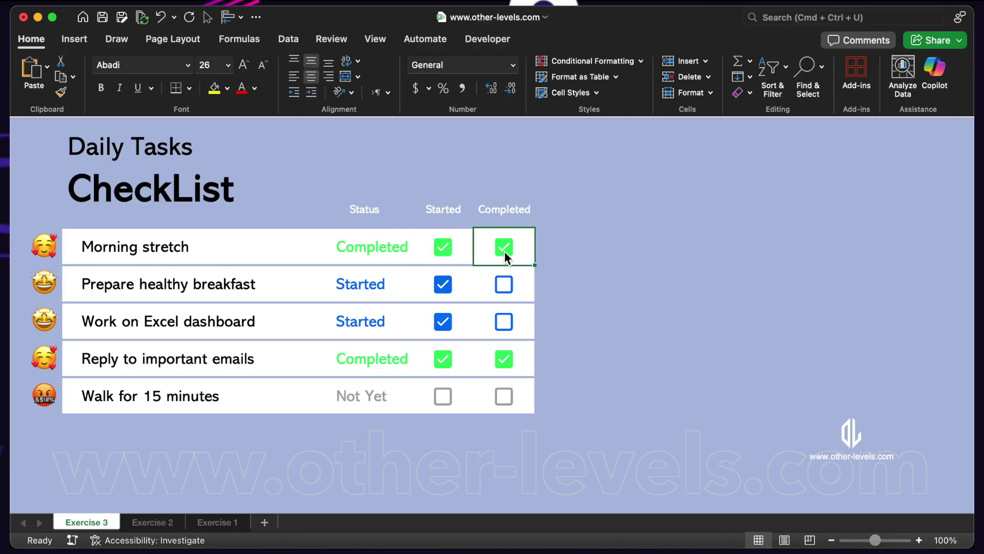
click(504, 284)
click(509, 322)
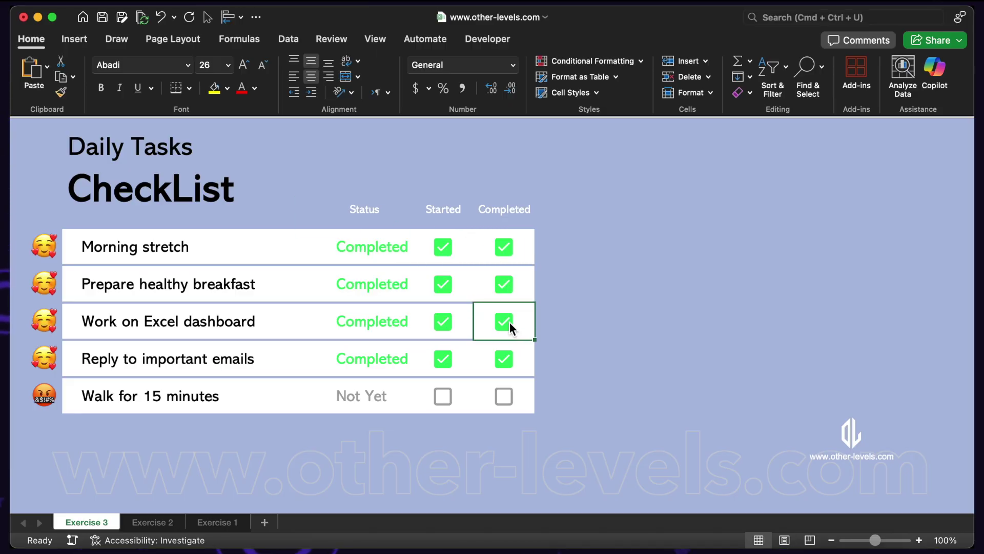
click(506, 360)
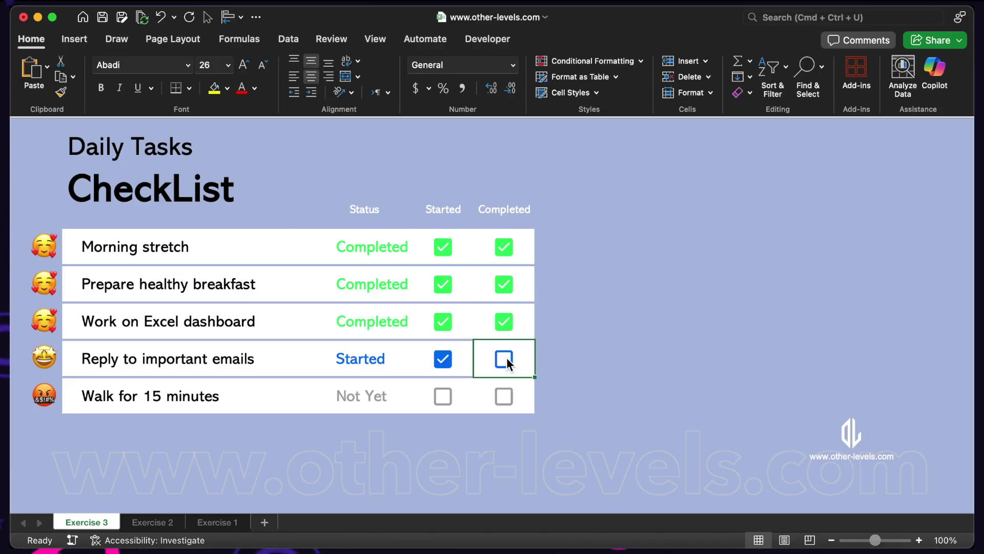
click(448, 362)
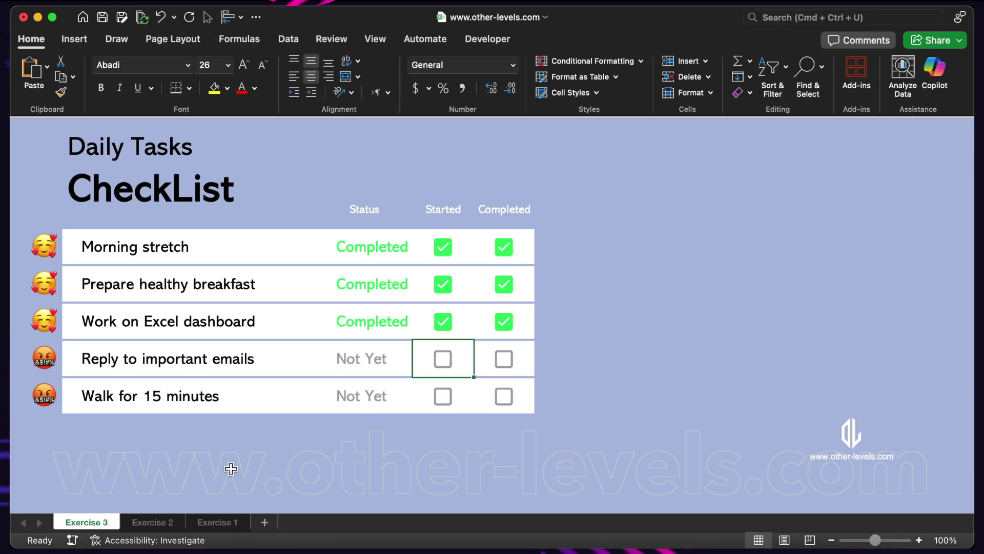